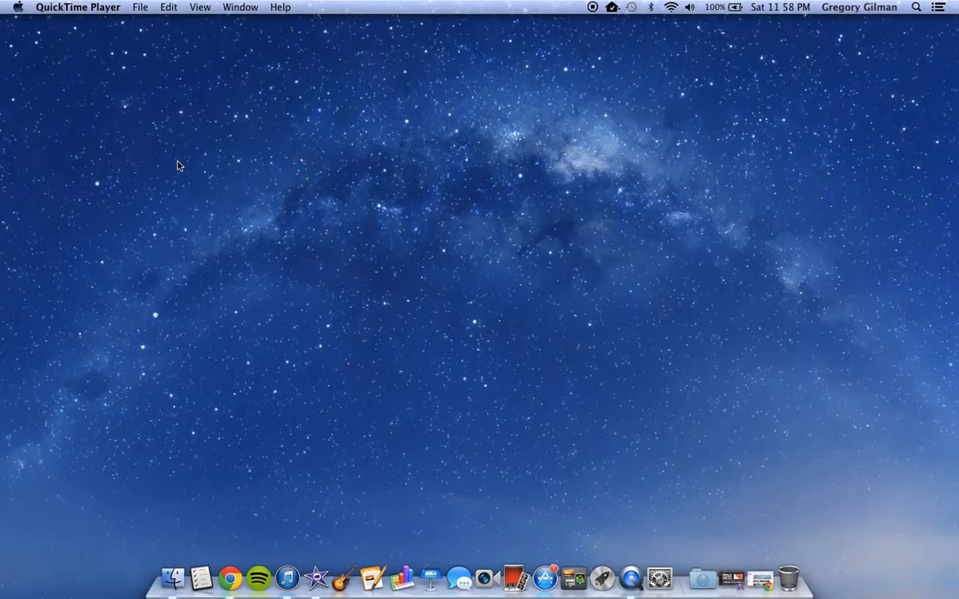
- Restore the YouTube browser window, go through the Video Manager to the Audio Library and preview the featured track Chances
{"action": "left_click", "coordinate": [759, 578]}
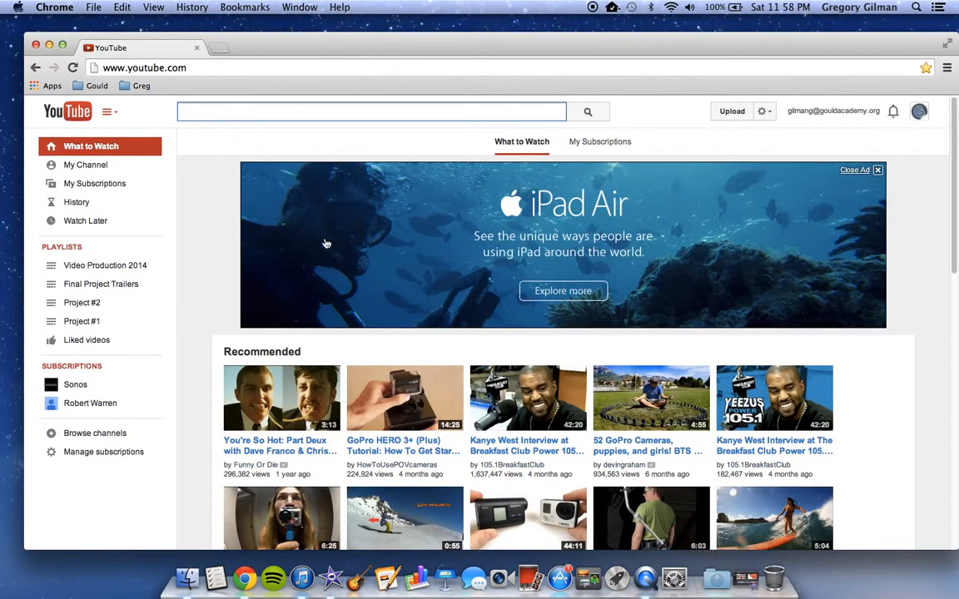
{"action": "left_click", "coordinate": [770, 114]}
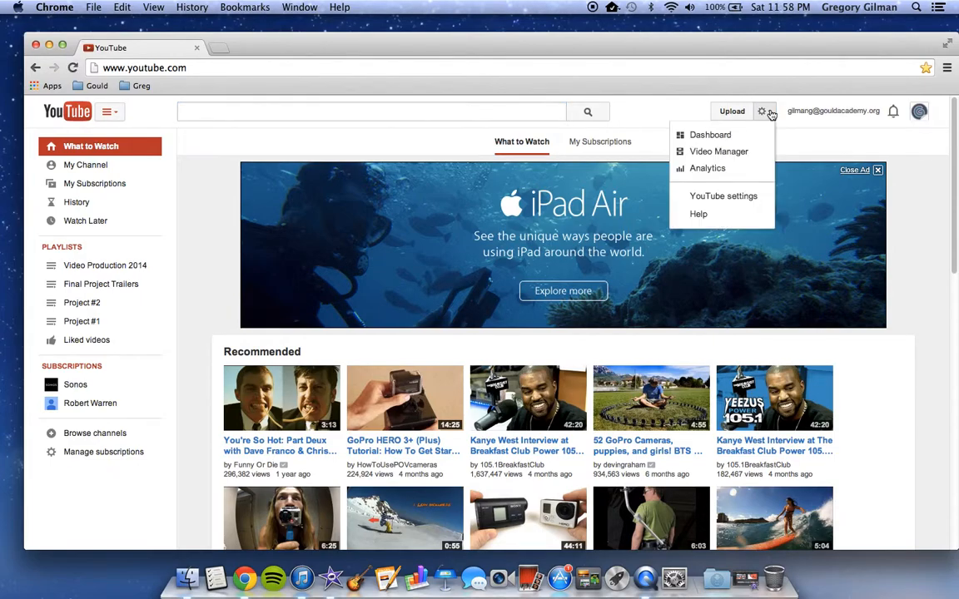
{"action": "left_click", "coordinate": [727, 149]}
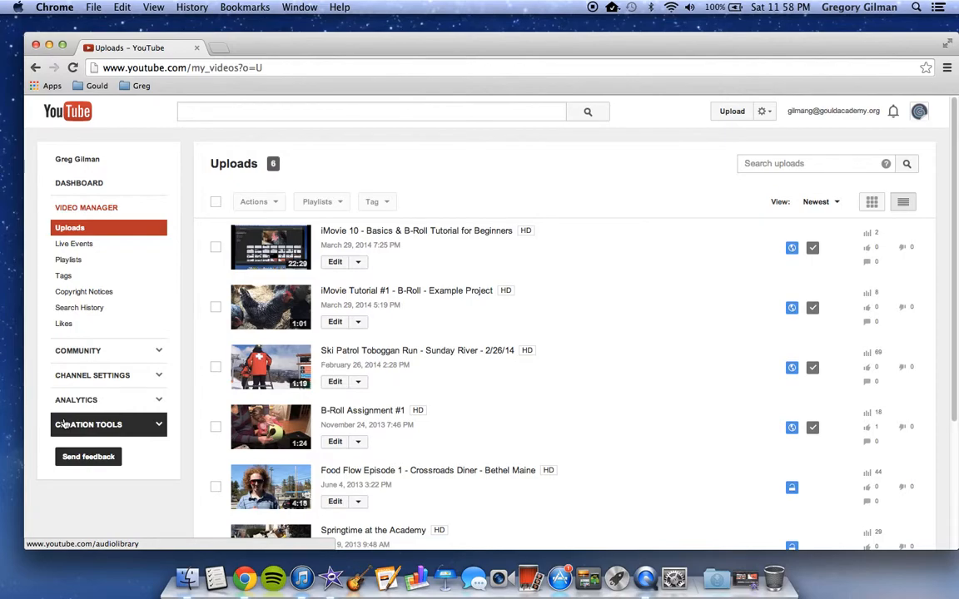
{"action": "left_click", "coordinate": [63, 424]}
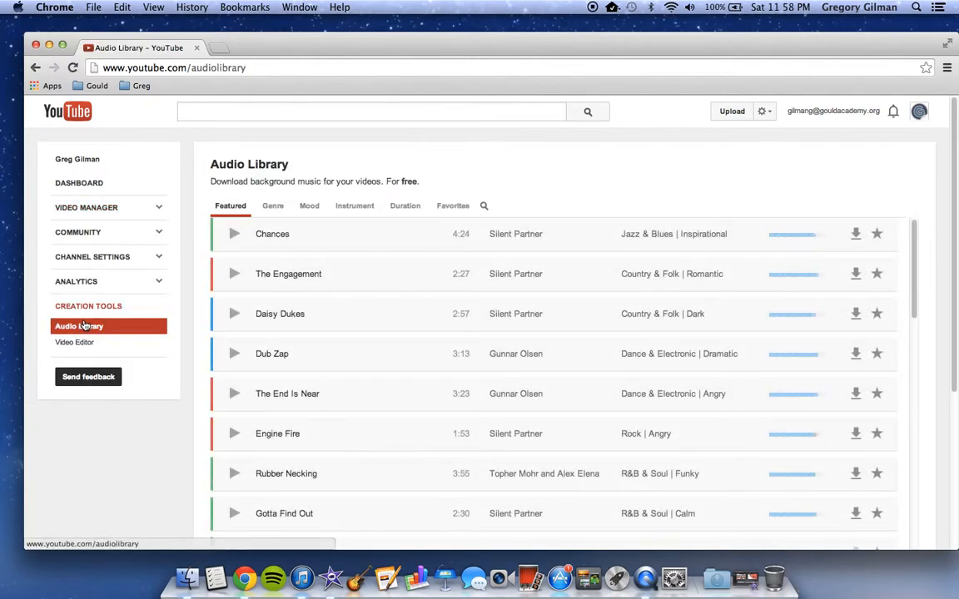
{"action": "left_click", "coordinate": [234, 235]}
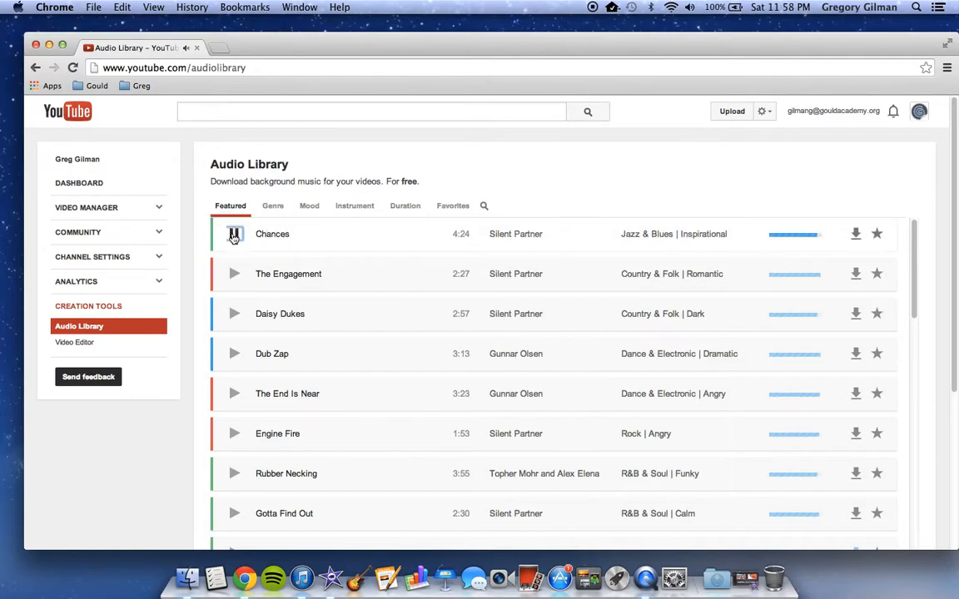
{"action": "left_click", "coordinate": [234, 236]}
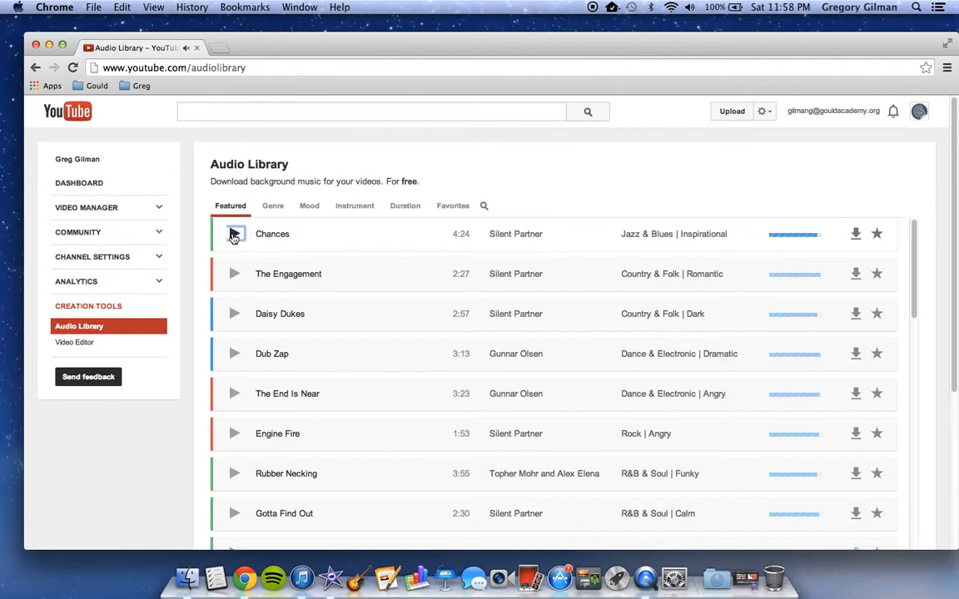
- Filter the Audio Library to the Rock genre and preview the track Motocross
{"action": "left_click", "coordinate": [274, 208]}
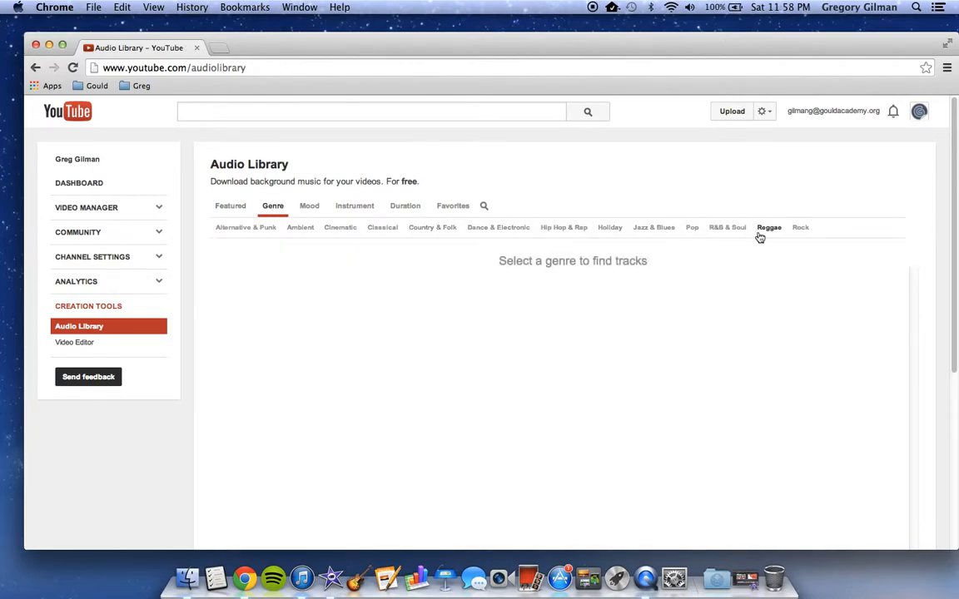
{"action": "left_click", "coordinate": [799, 229]}
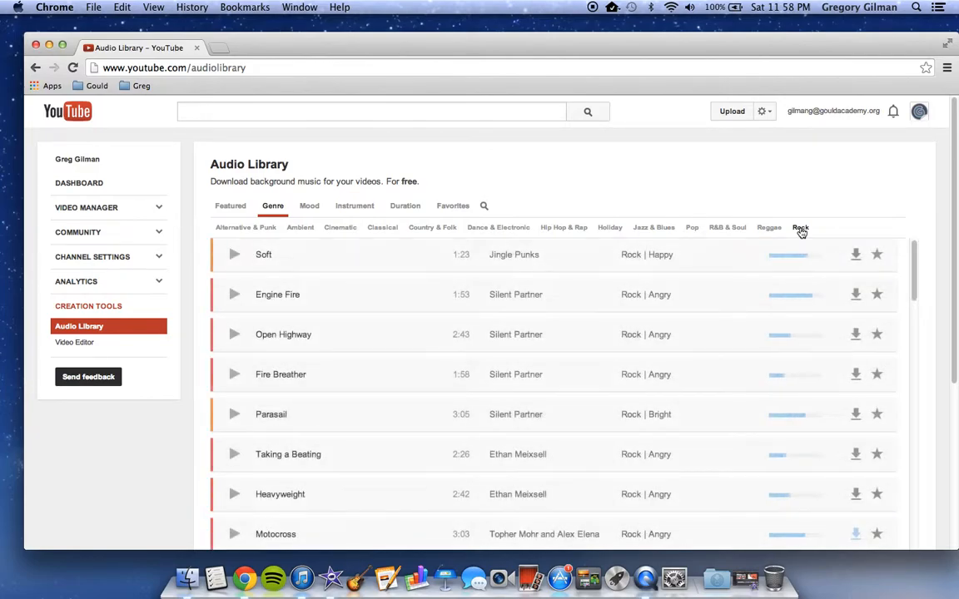
{"action": "scroll", "coordinate": [336, 261], "scroll_direction": "down", "scroll_amount": 5}
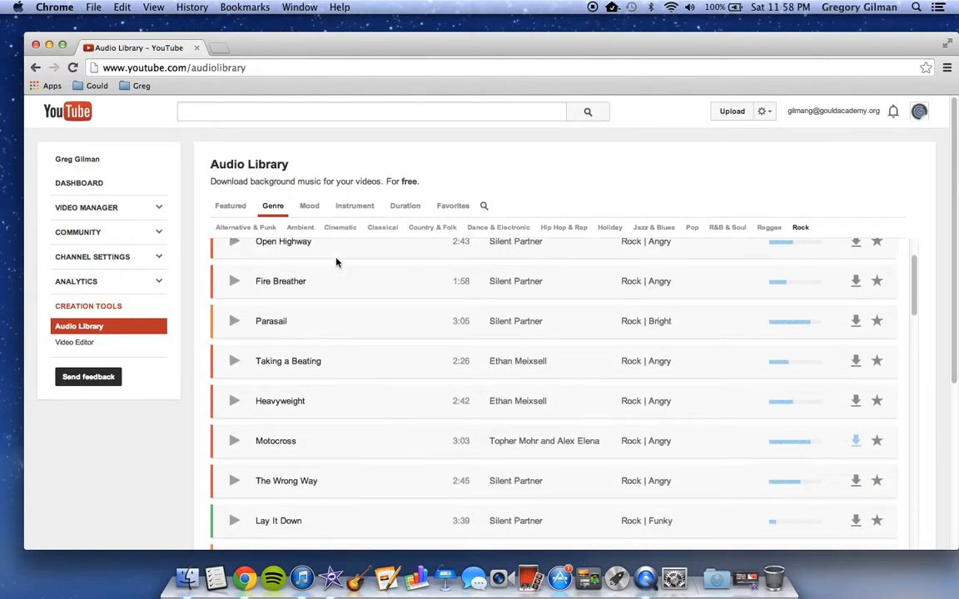
{"action": "left_click", "coordinate": [234, 358]}
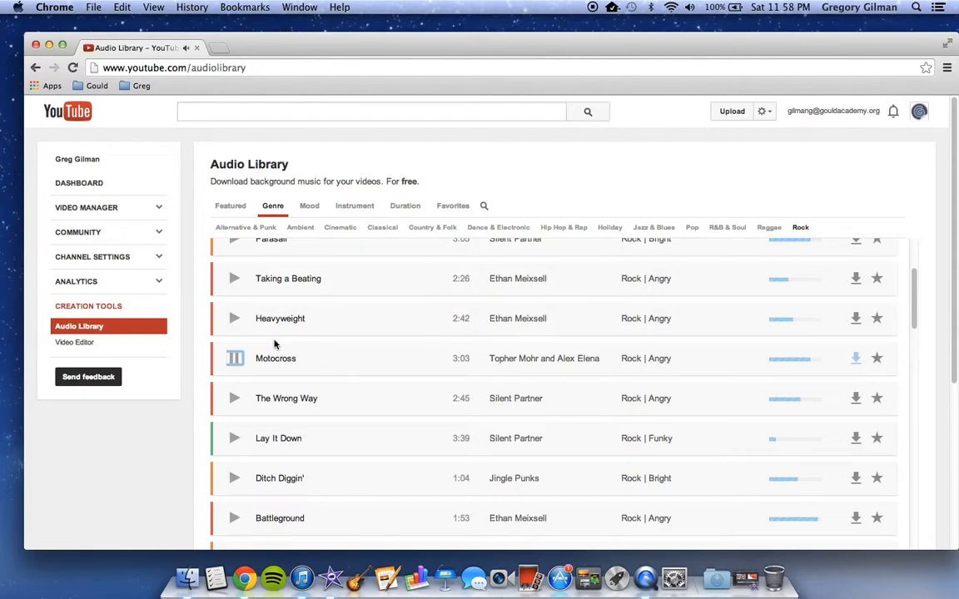
{"action": "left_click", "coordinate": [234, 358]}
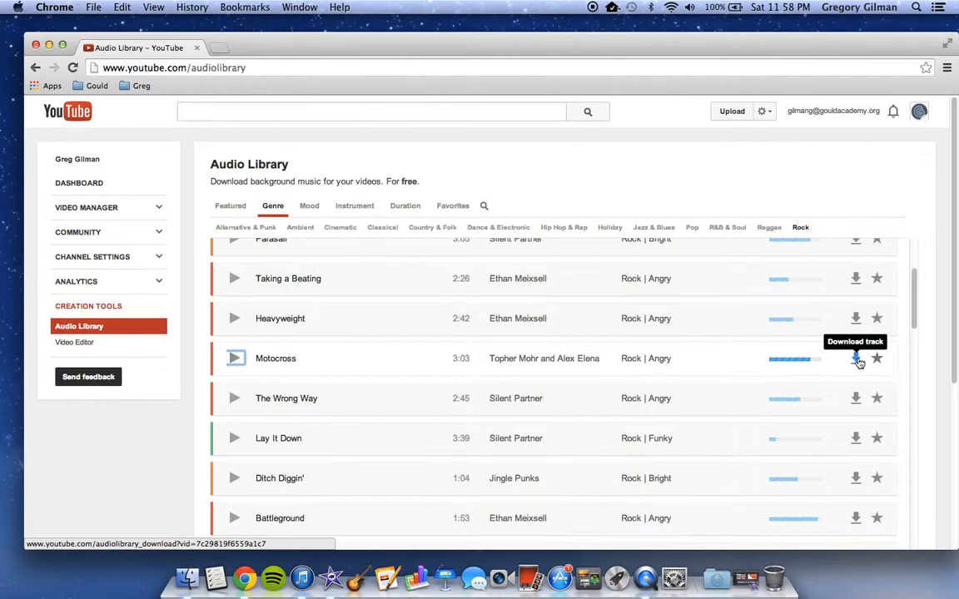
- Open the Downloads folder in Finder and close the browser window
{"action": "right_click", "coordinate": [724, 582]}
{"action": "left_click", "coordinate": [666, 484]}
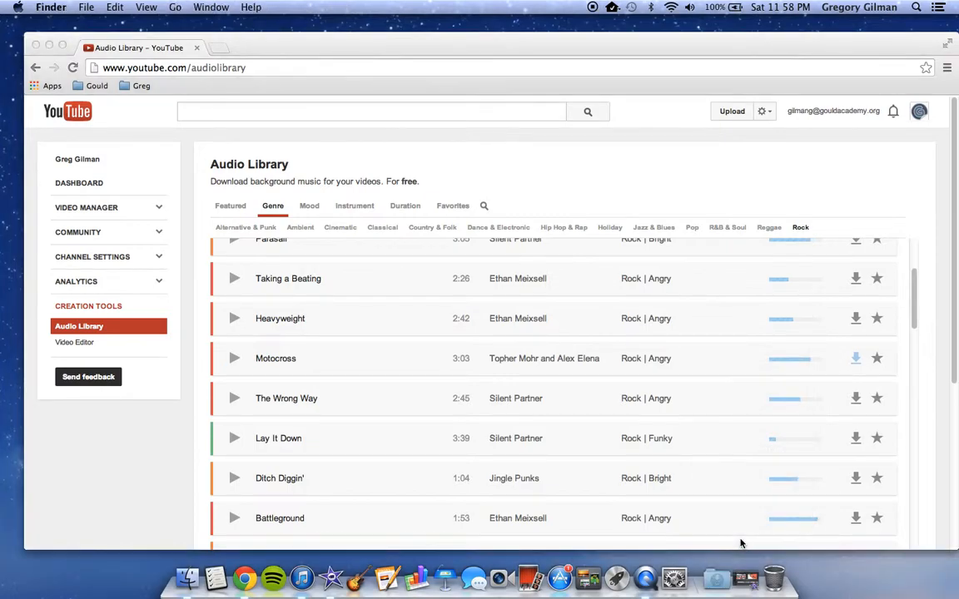
{"action": "left_click", "coordinate": [36, 45]}
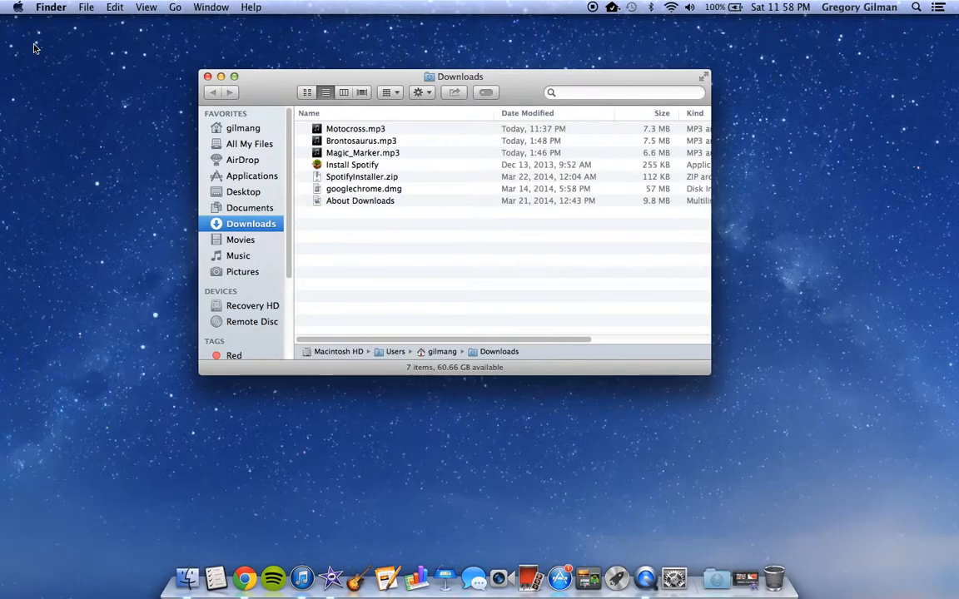
- Open Motocross.mp3 from the Downloads folder with iTunes and close the Downloads window
{"action": "right_click", "coordinate": [349, 129]}
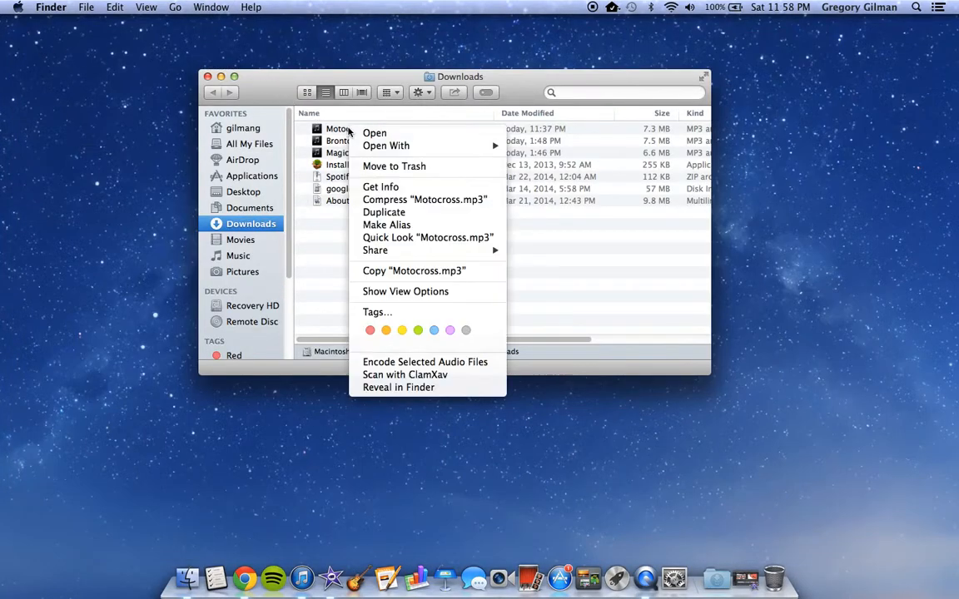
{"action": "mouse_move", "coordinate": [383, 147]}
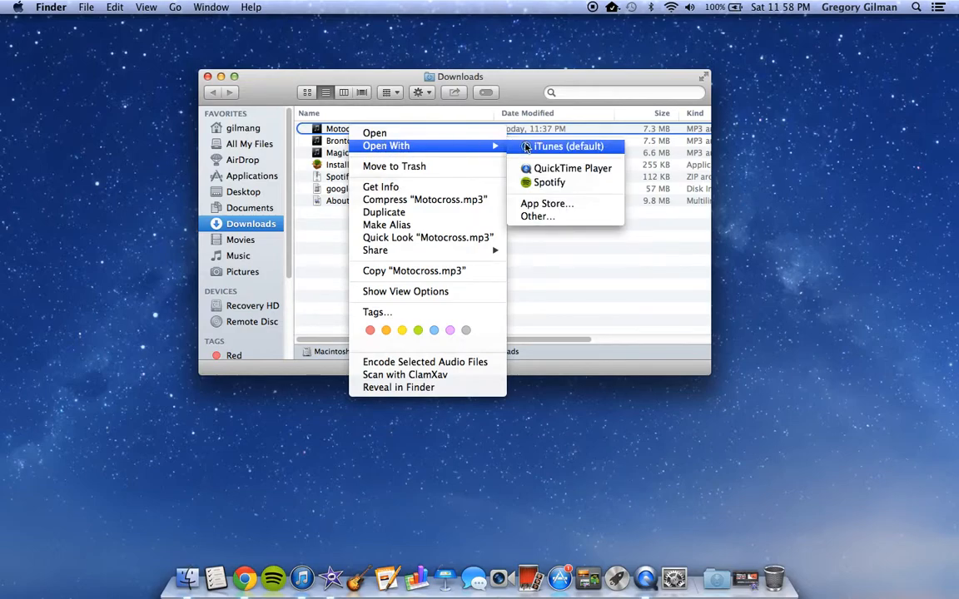
{"action": "left_click", "coordinate": [561, 146]}
{"action": "left_click", "coordinate": [207, 77]}
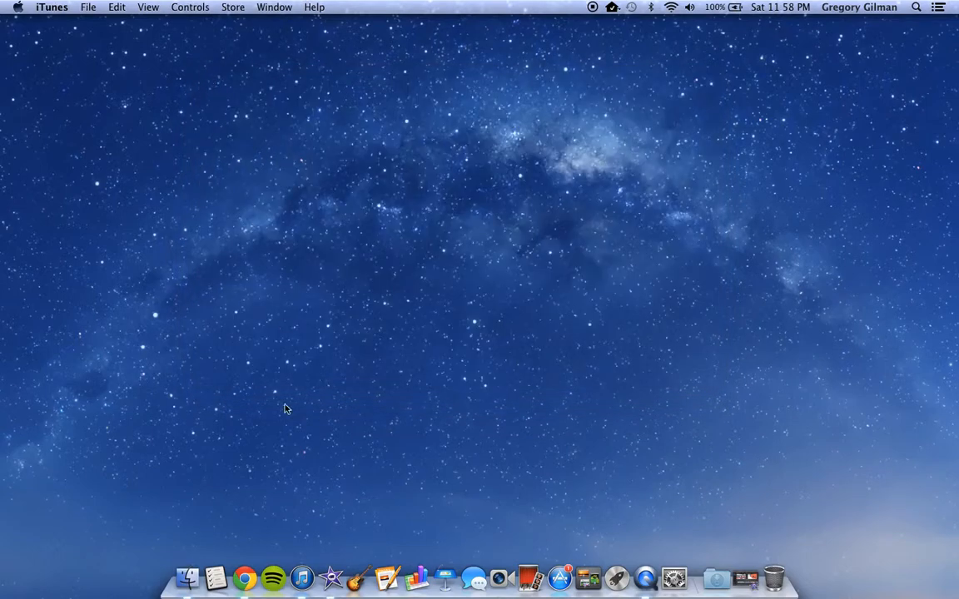
- Show the iTunes library, pause Motocross and close the iTunes window
{"action": "left_click", "coordinate": [305, 575]}
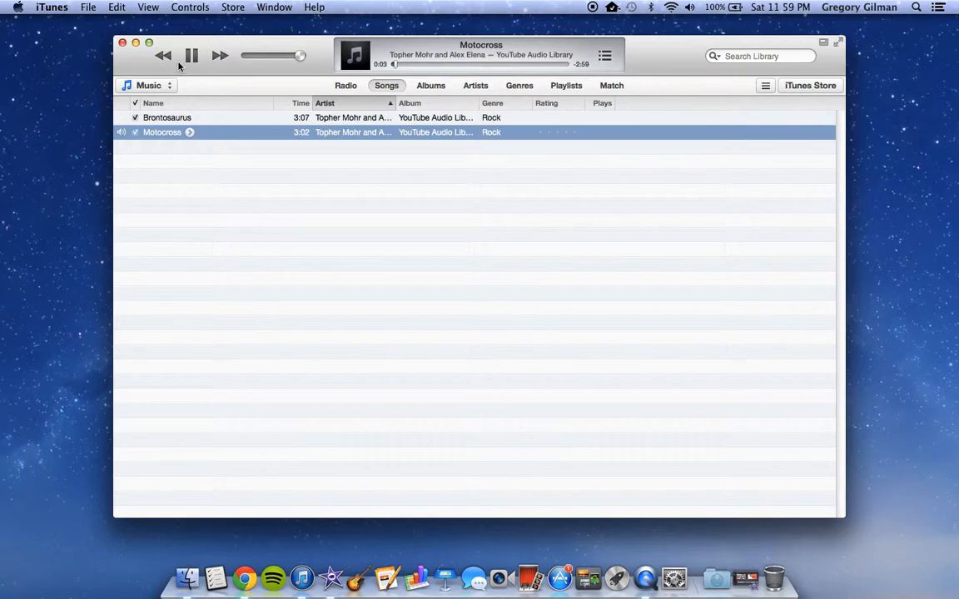
{"action": "key", "text": "space"}
{"action": "left_click", "coordinate": [123, 43]}
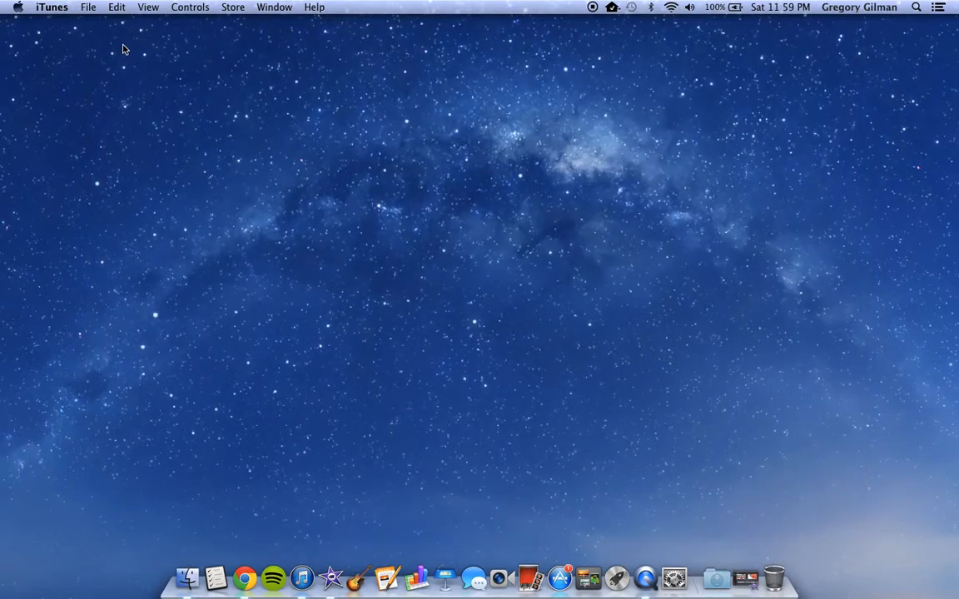
- Switch to iMovie and add the iTunes song Motocross as background music spanning the whole iMovie Tutorial 1 timeline
{"action": "left_click", "coordinate": [330, 577]}
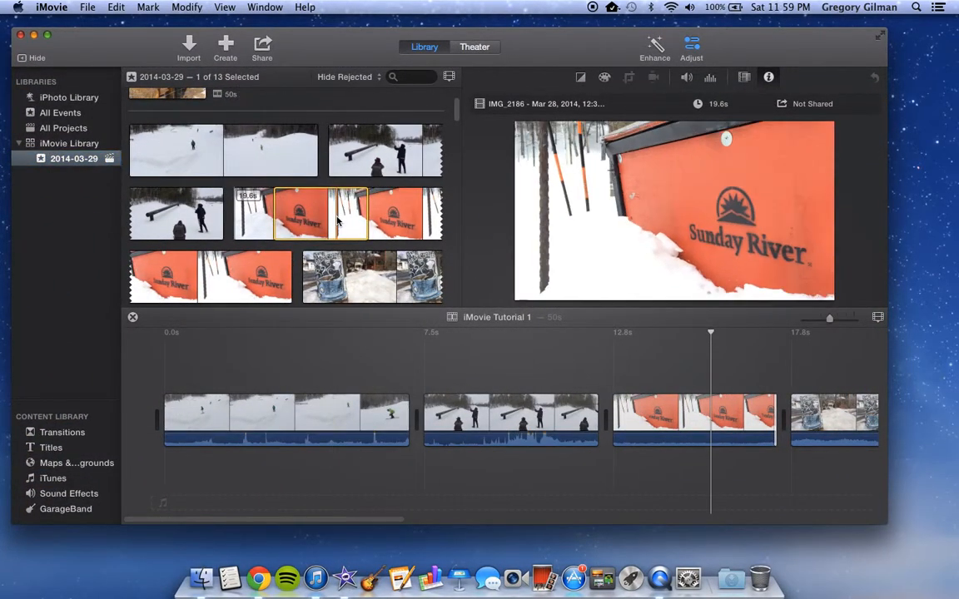
{"action": "left_click_drag", "start_coordinate": [824, 320], "coordinate": [814, 321]}
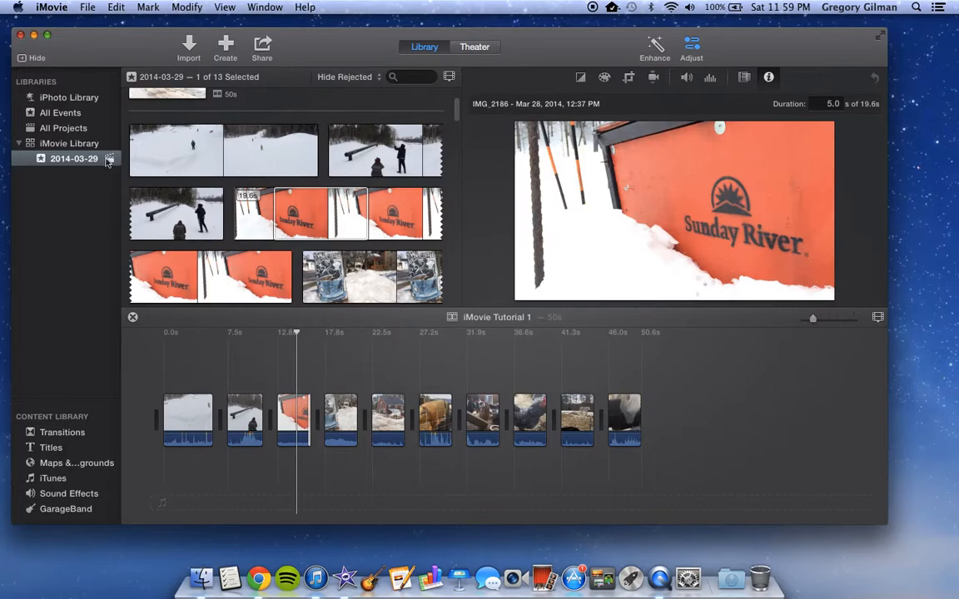
{"action": "left_click", "coordinate": [55, 479]}
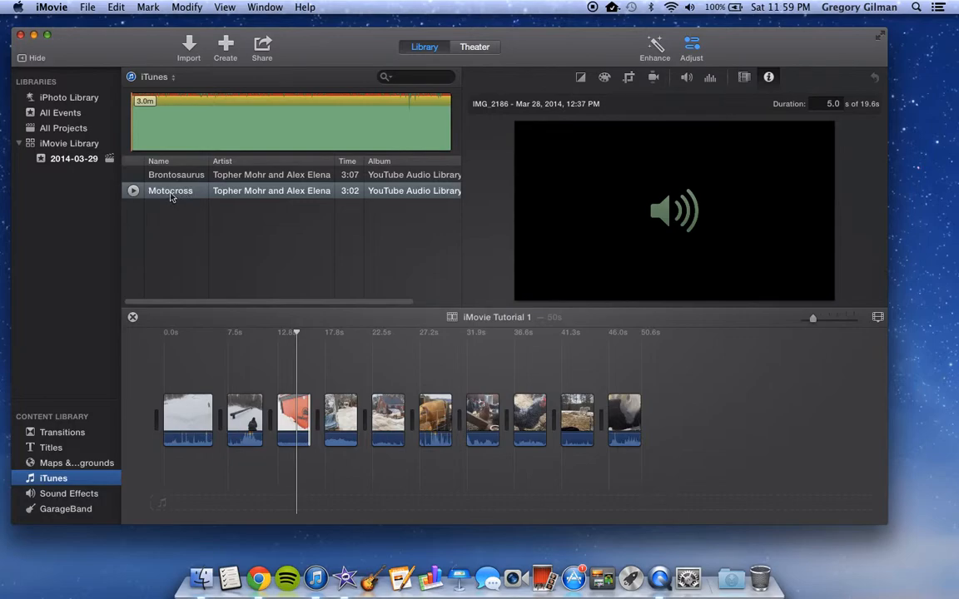
{"action": "left_click_drag", "start_coordinate": [163, 194], "coordinate": [167, 315]}
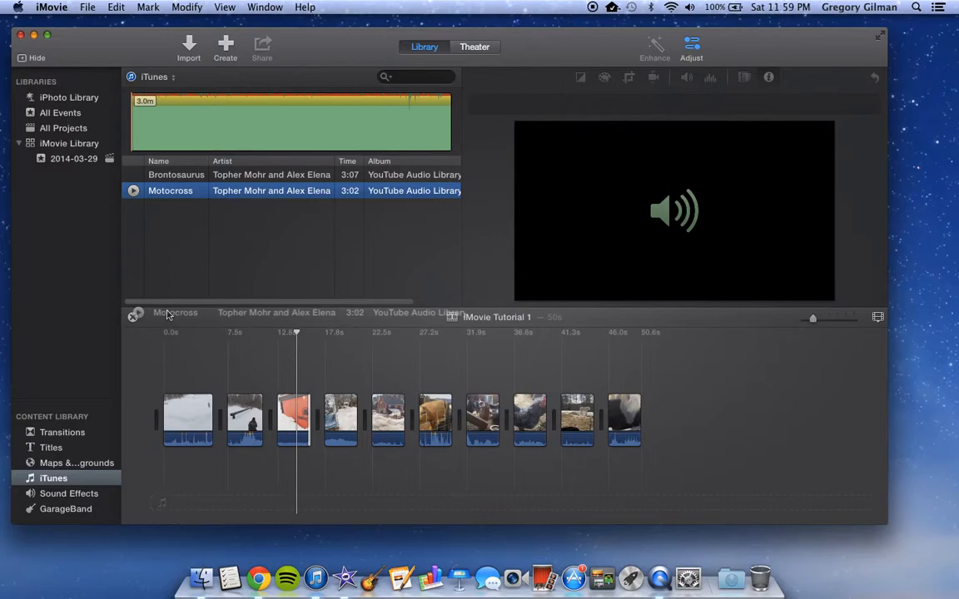
{"action": "left_click_drag", "start_coordinate": [167, 315], "coordinate": [169, 514]}
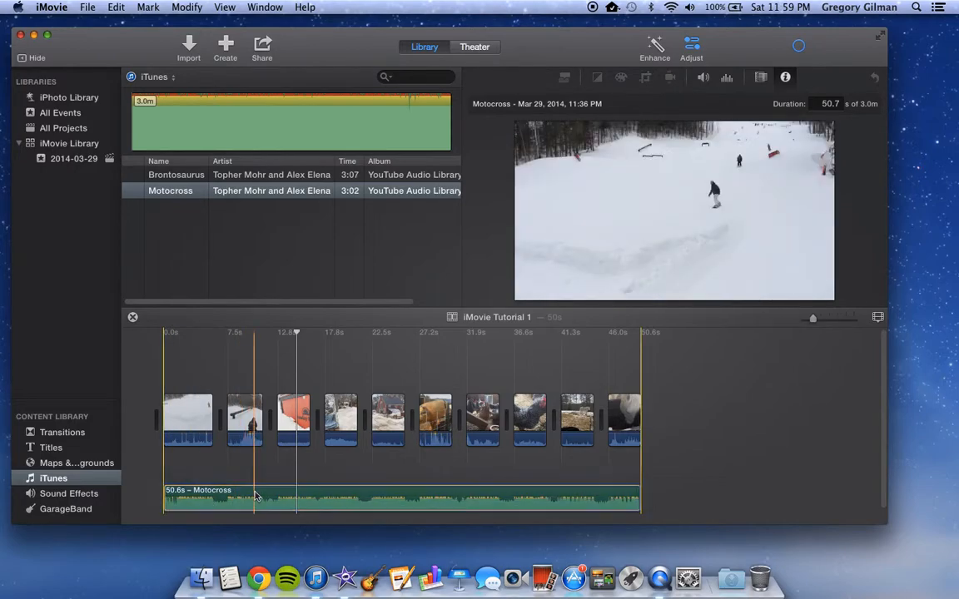
{"action": "mouse_move", "coordinate": [639, 489]}
{"action": "left_mouse_down"}
{"action": "mouse_move", "coordinate": [674, 489]}
{"action": "mouse_move", "coordinate": [645, 489]}
{"action": "left_mouse_up"}
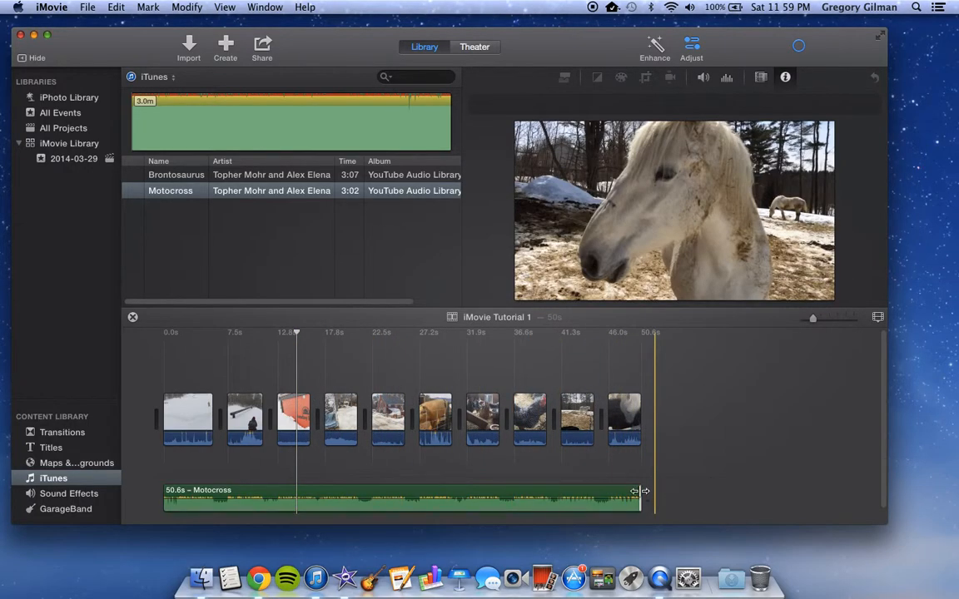
{"action": "mouse_move", "coordinate": [640, 496]}
{"action": "left_mouse_down"}
{"action": "mouse_move", "coordinate": [828, 489]}
{"action": "mouse_move", "coordinate": [644, 485]}
{"action": "left_mouse_up"}
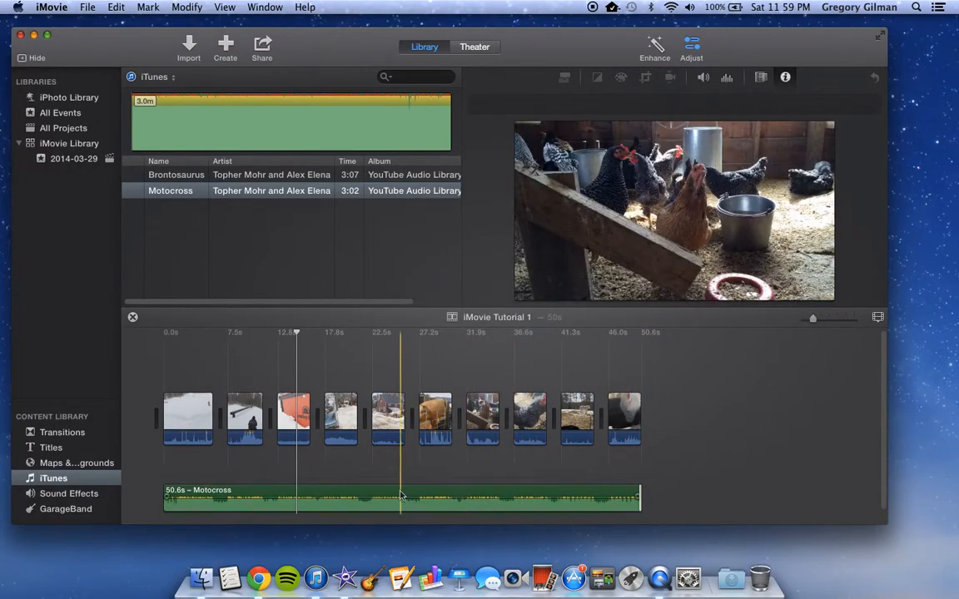
- Play the project from the beginning to check how the first clip changes fit the music
{"action": "left_click", "coordinate": [153, 455]}
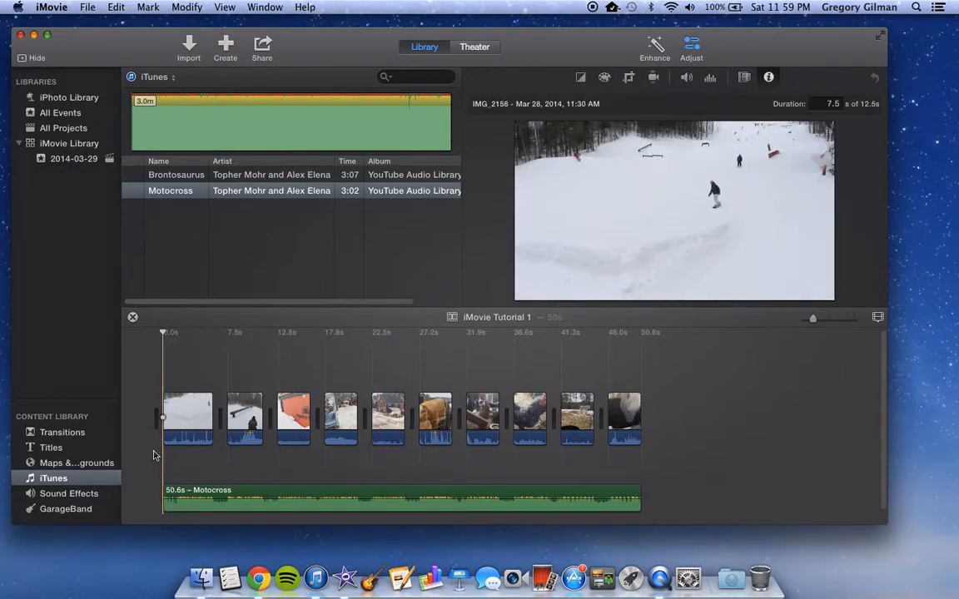
{"action": "key", "text": "space"}
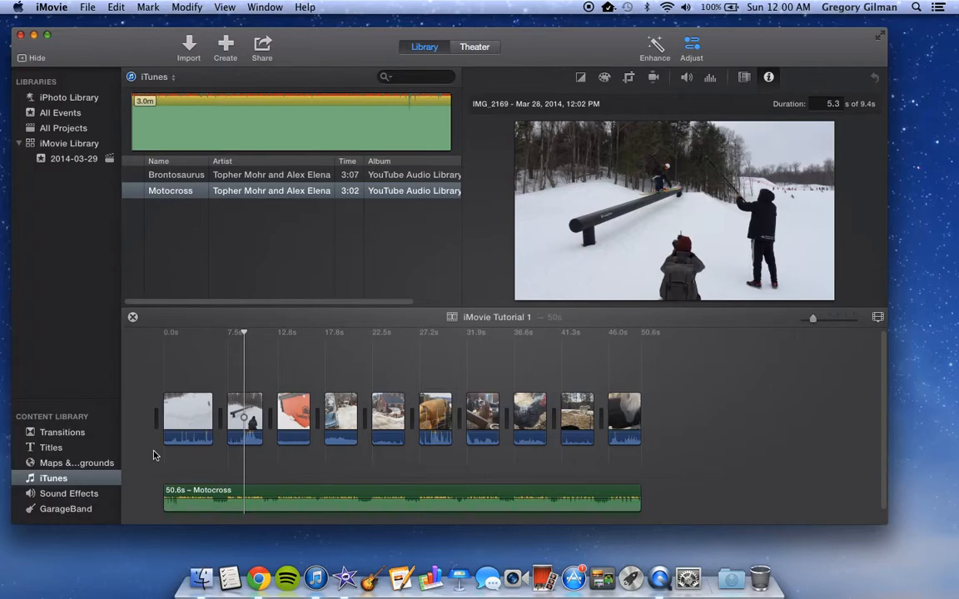
{"action": "left_click", "coordinate": [164, 376]}
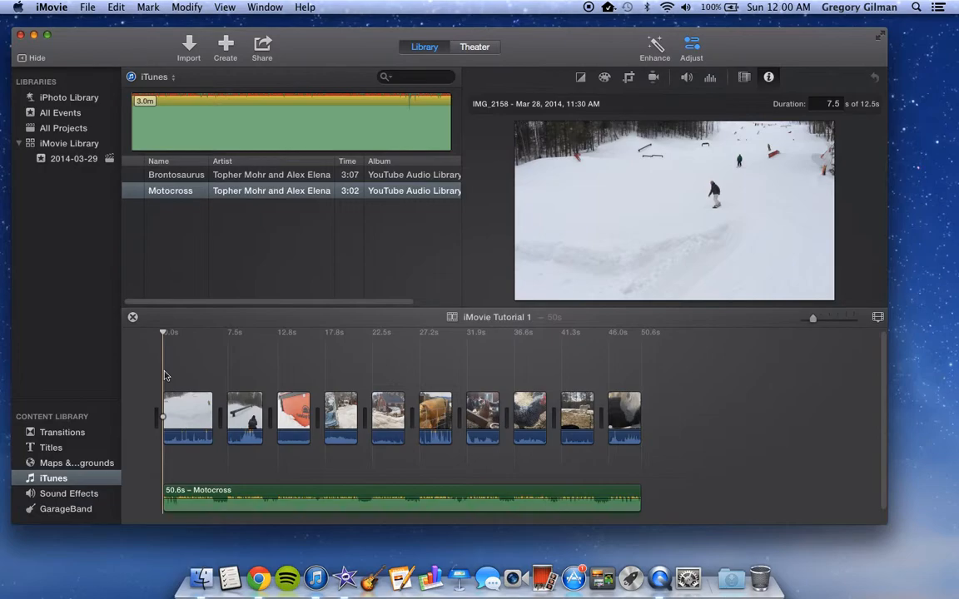
{"action": "key", "text": "space"}
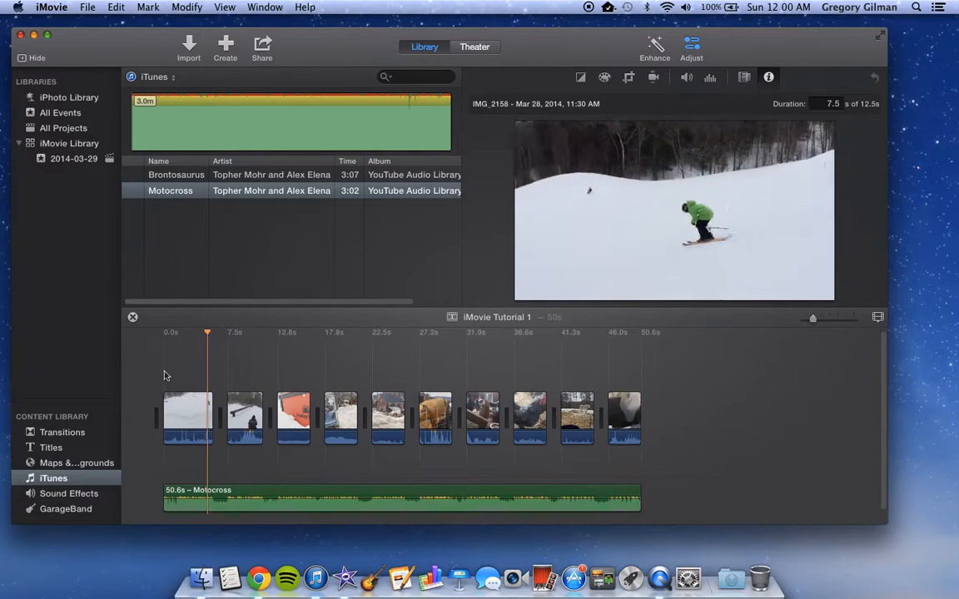
{"action": "key", "text": "space"}
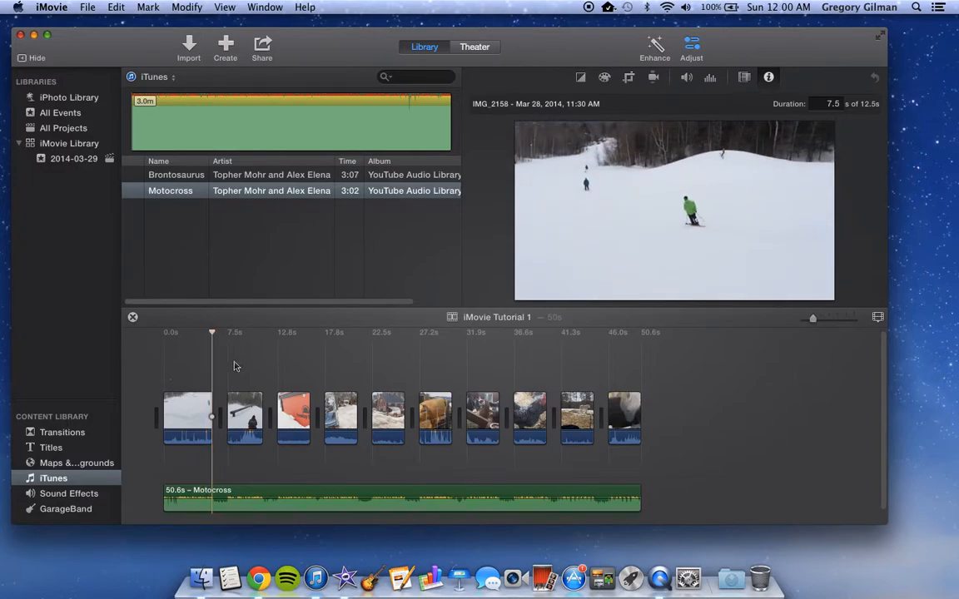
- Find the cut point in the second clip by playback, shorten the clip's end to about 4.8 s and play the new transition
{"action": "left_click_drag", "start_coordinate": [815, 319], "coordinate": [806, 320]}
{"action": "key", "text": "space"}
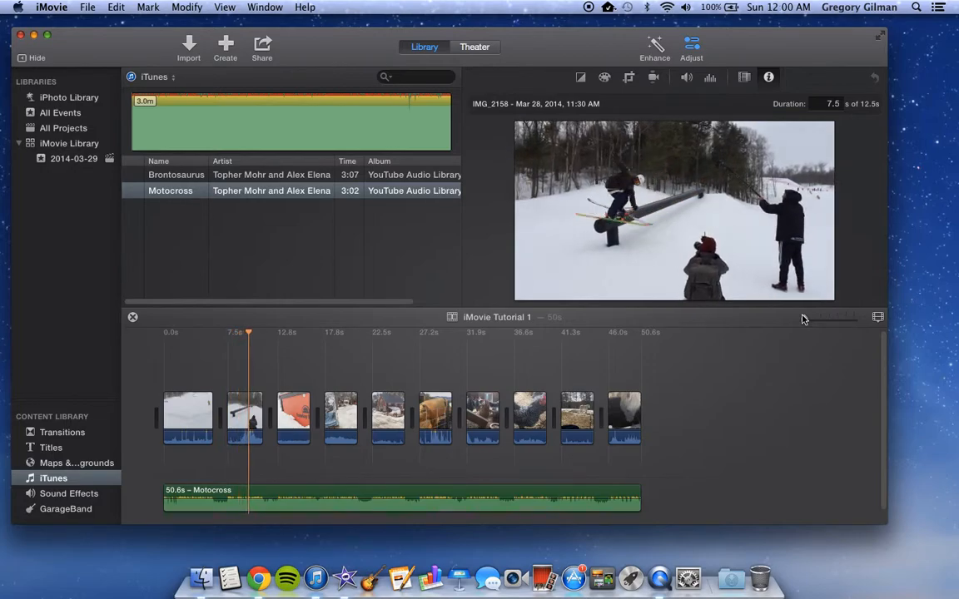
{"action": "key", "text": "space"}
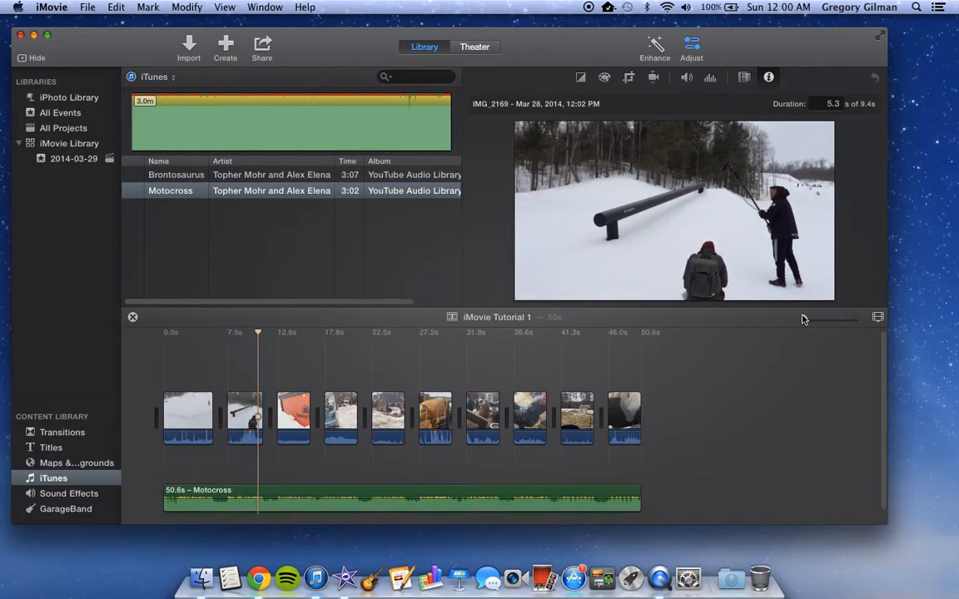
{"action": "left_click_drag", "start_coordinate": [804, 323], "coordinate": [828, 321]}
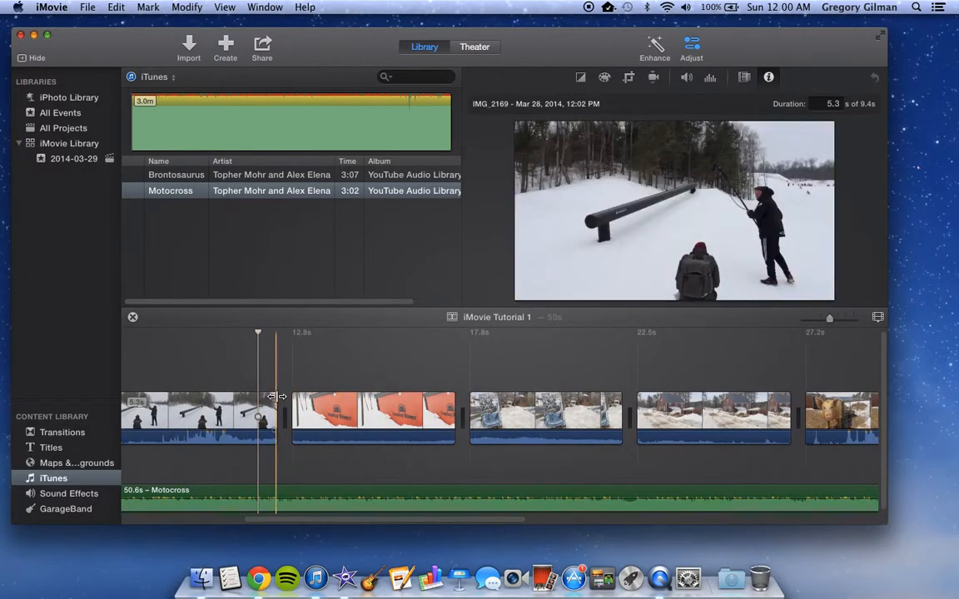
{"action": "left_click_drag", "start_coordinate": [276, 400], "coordinate": [256, 394]}
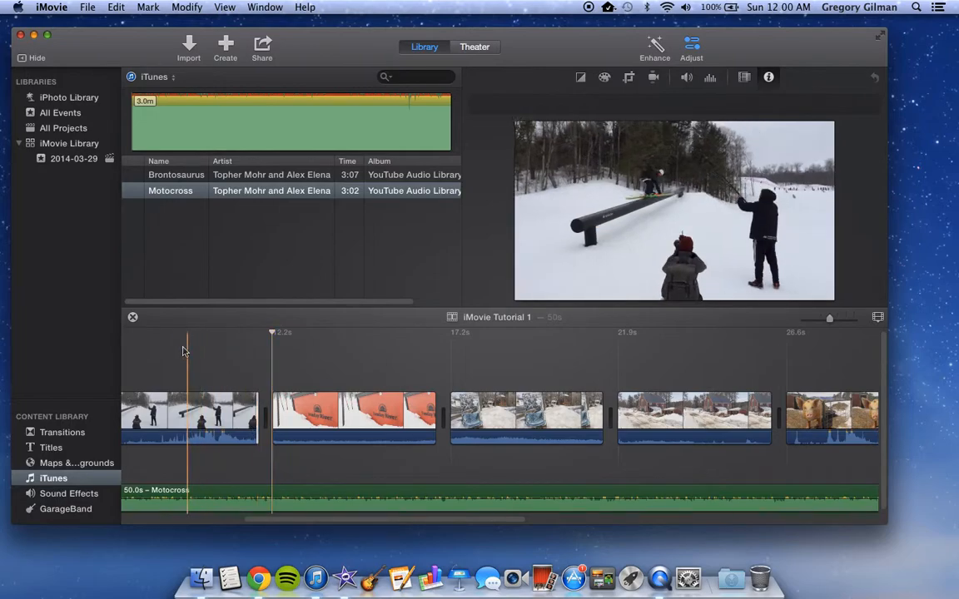
{"action": "key", "text": "space"}
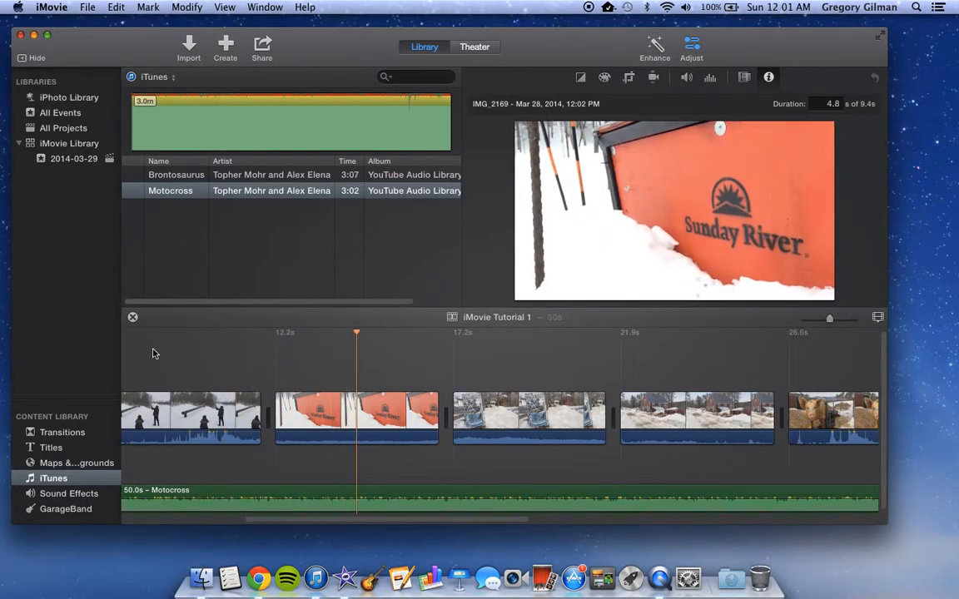
- Play to the cut point in the third clip, the Sunday River sign, and shorten its end by about 0.4 s to match the music
{"action": "key", "text": "space"}
{"action": "left_click_drag", "start_coordinate": [439, 400], "coordinate": [426, 402]}
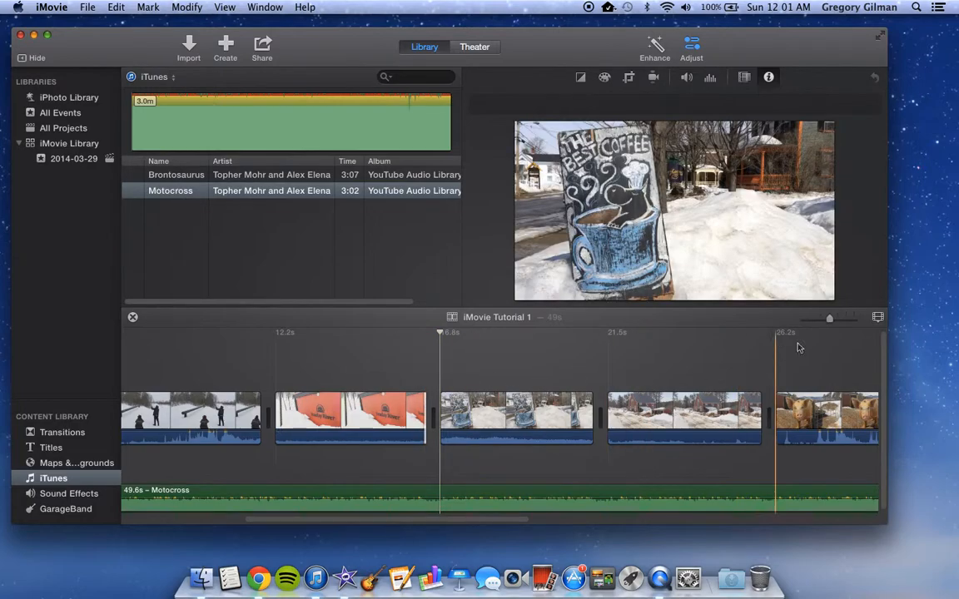
- Play the project from the beginning and replay its later parts to the end, checking the clip changes against the music
{"action": "mouse_move", "coordinate": [830, 318]}
{"action": "left_mouse_down"}
{"action": "mouse_move", "coordinate": [813, 321]}
{"action": "mouse_move", "coordinate": [820, 319]}
{"action": "left_mouse_up"}
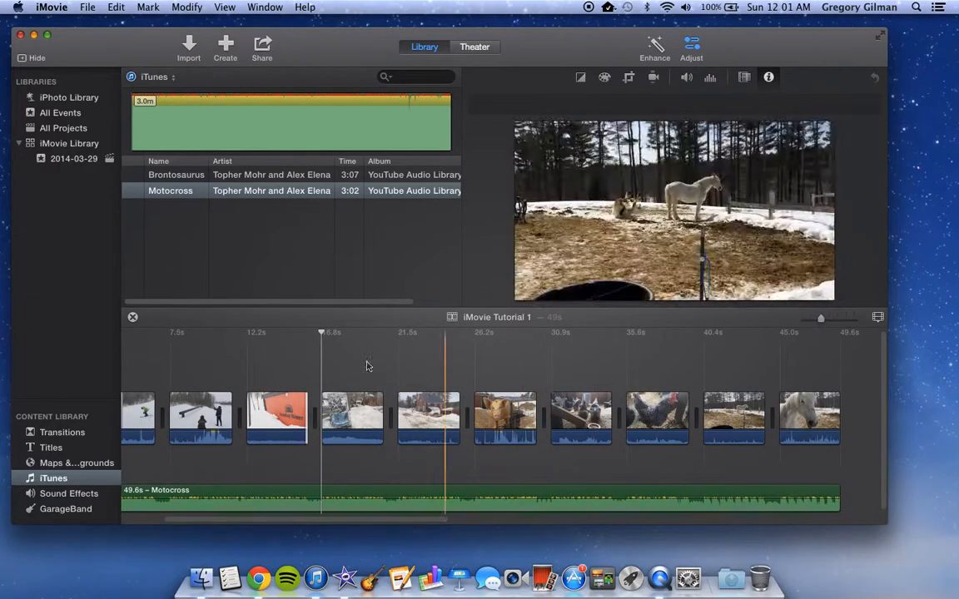
{"action": "key", "text": "backslash"}
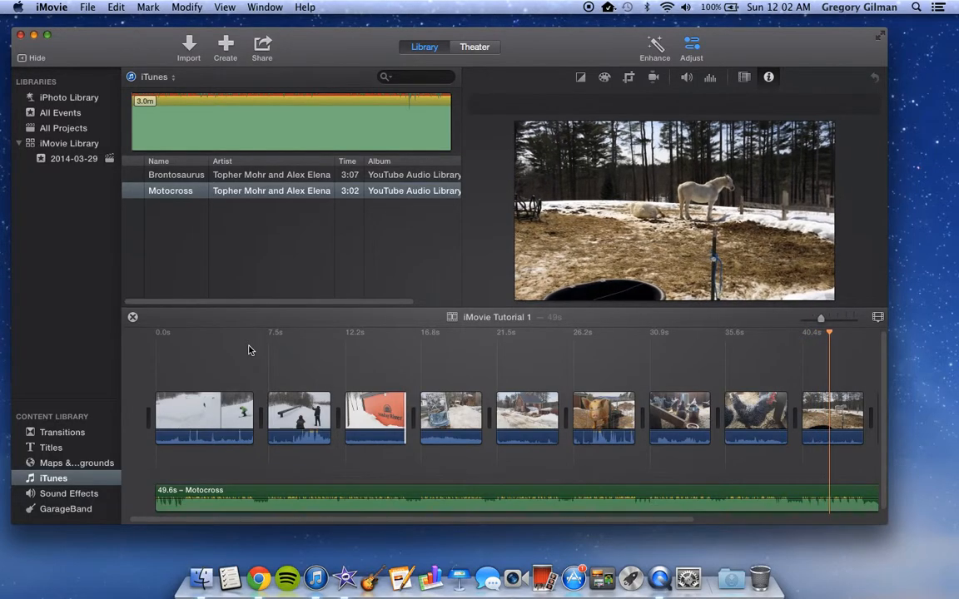
{"action": "key", "text": "space"}
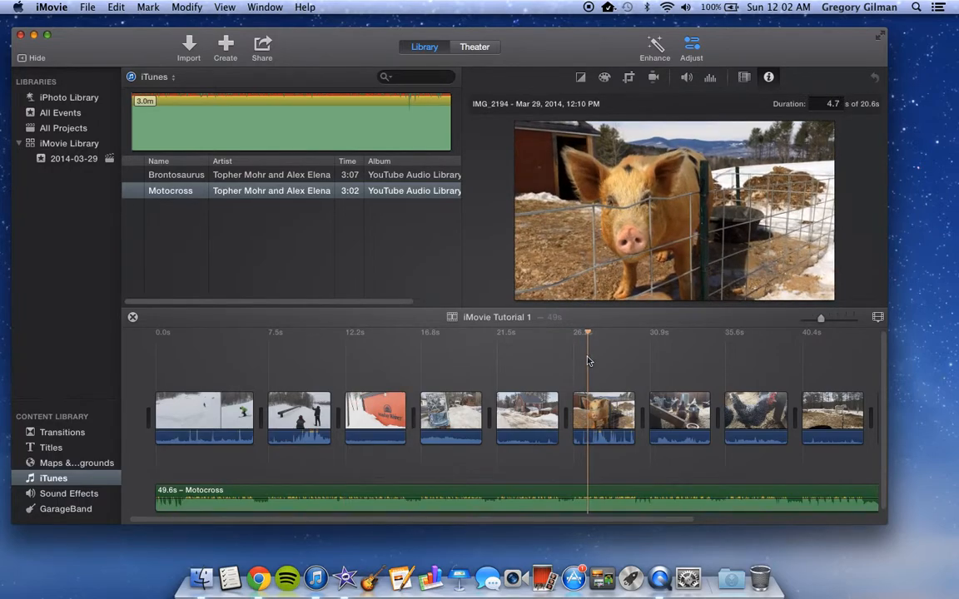
{"action": "key", "text": "space"}
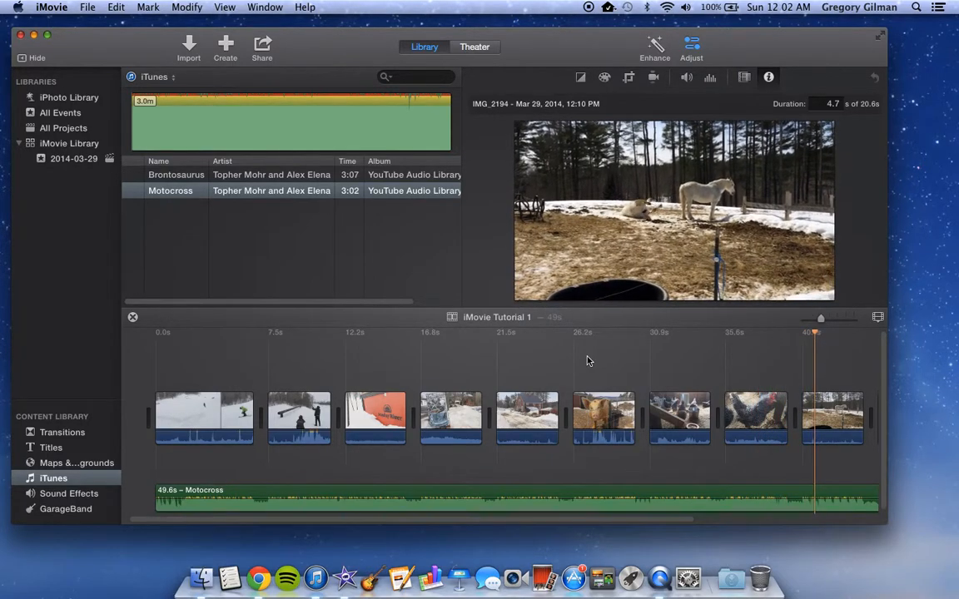
{"action": "key", "text": "space"}
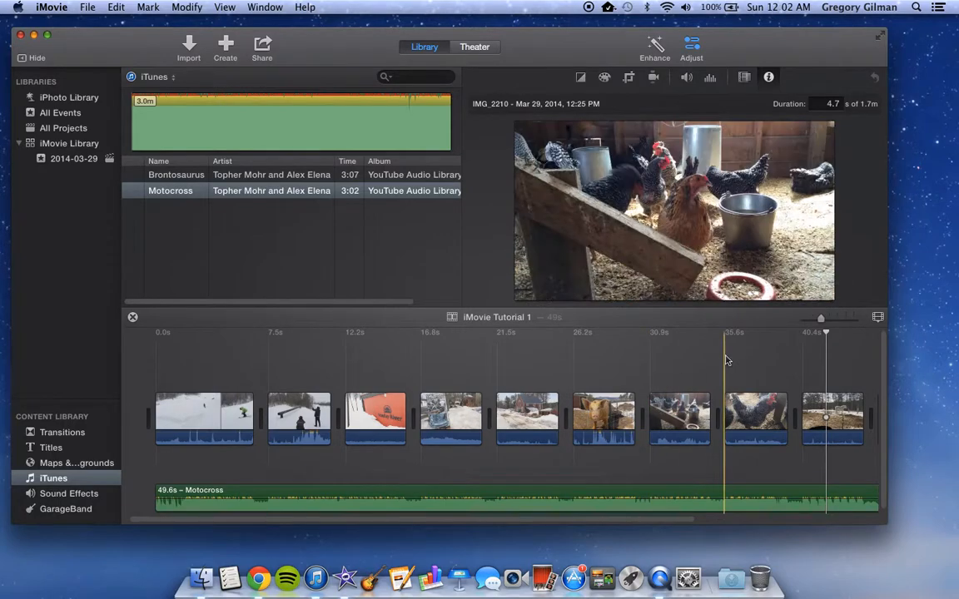
{"action": "key", "text": "space"}
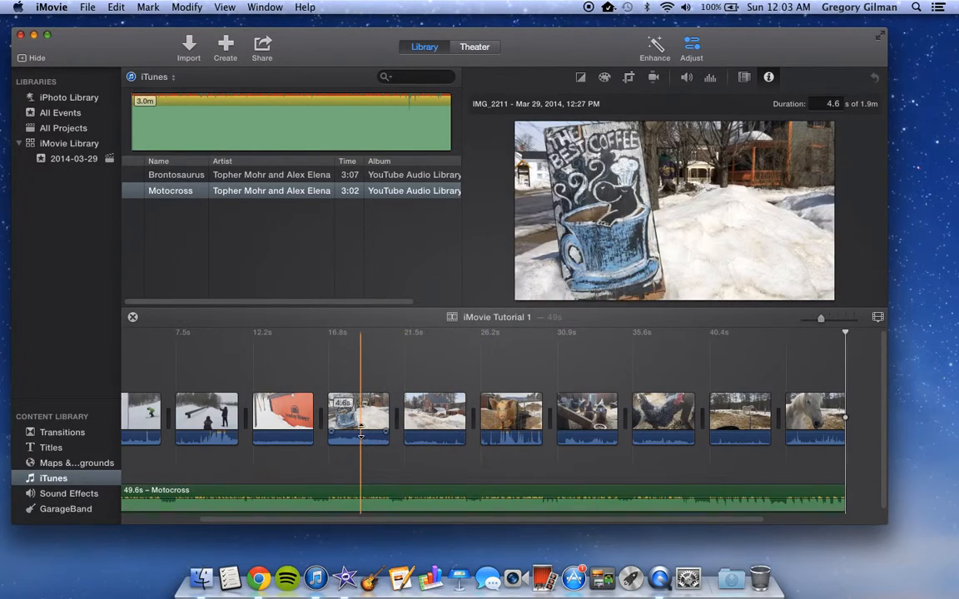
- Adjust the audio levels of the coffee-sign and red-barn clips, turning the barn clip down and then up to about 112%
{"action": "left_click_drag", "start_coordinate": [360, 435], "coordinate": [361, 432]}
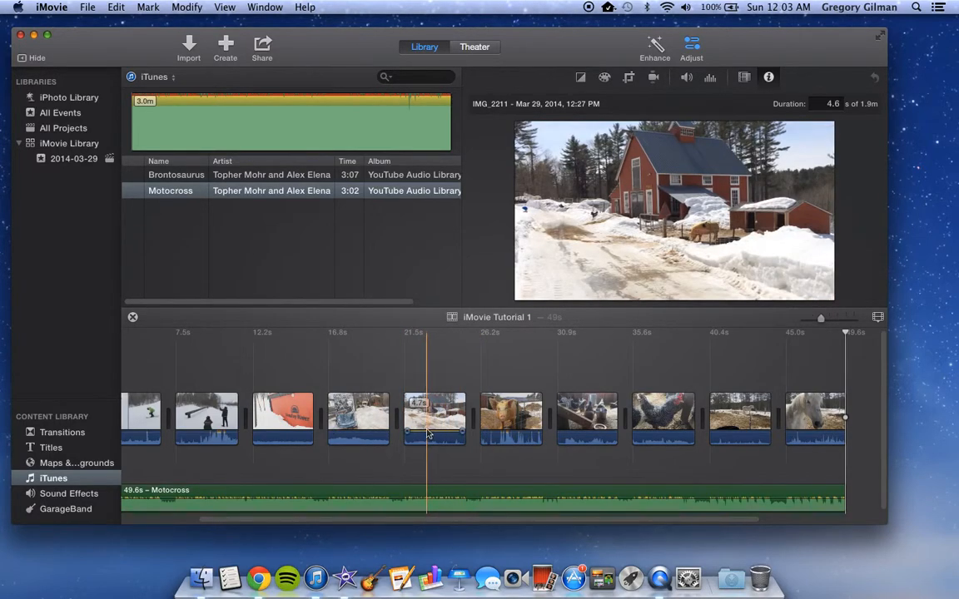
{"action": "left_click_drag", "start_coordinate": [424, 432], "coordinate": [424, 461]}
{"action": "left_click_drag", "start_coordinate": [372, 431], "coordinate": [374, 454]}
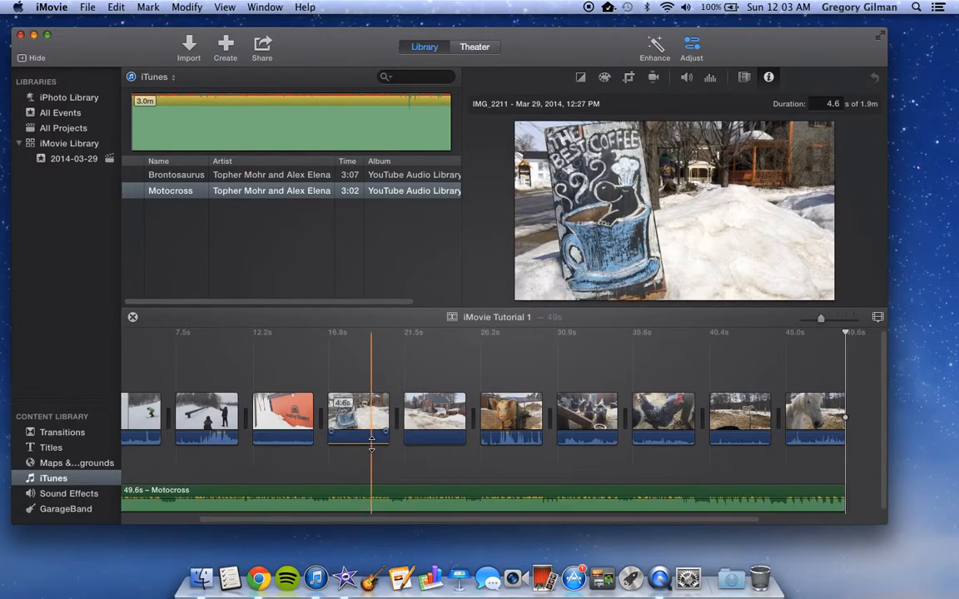
{"action": "left_click_drag", "start_coordinate": [427, 442], "coordinate": [428, 434]}
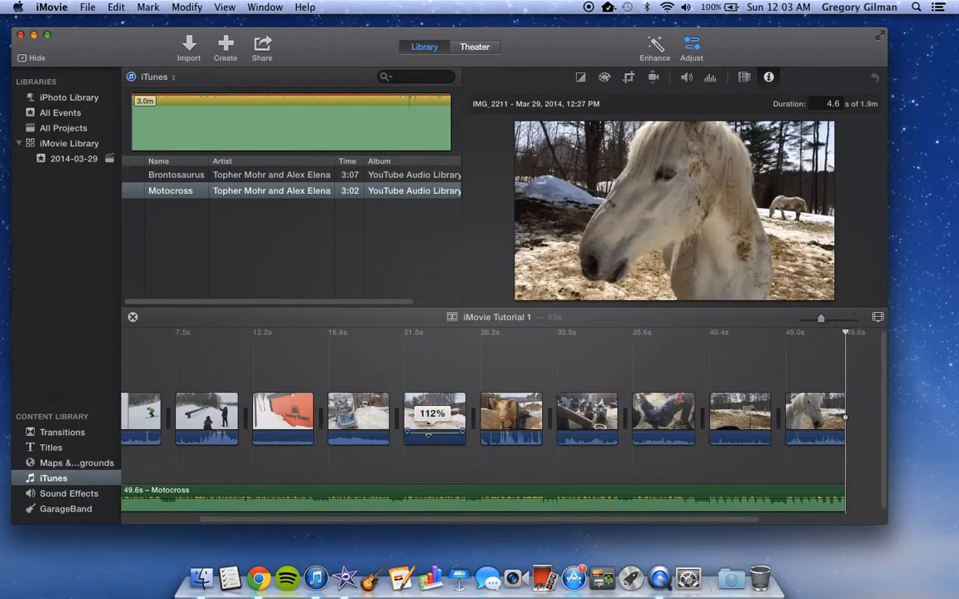
- Lower the volume of the Motocross background track slightly and play the project from the beginning to check the level
{"action": "left_click_drag", "start_coordinate": [396, 496], "coordinate": [399, 503]}
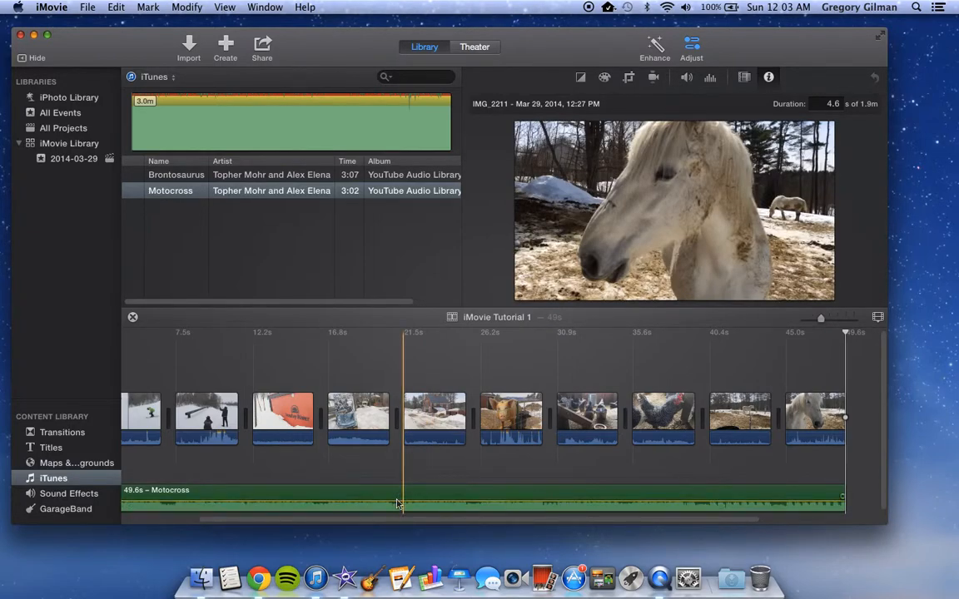
{"action": "key", "text": "backslash"}
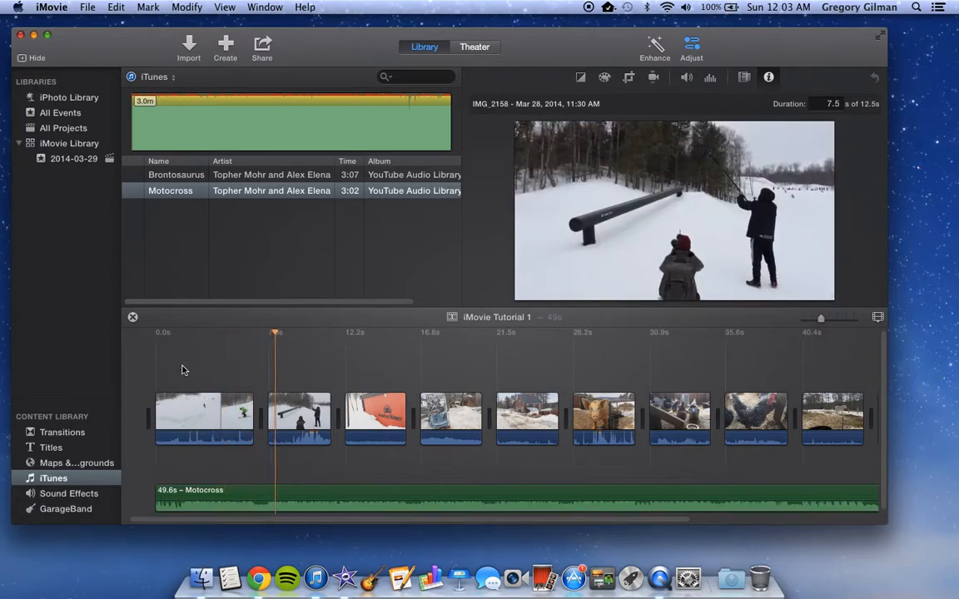
{"action": "key", "text": "space"}
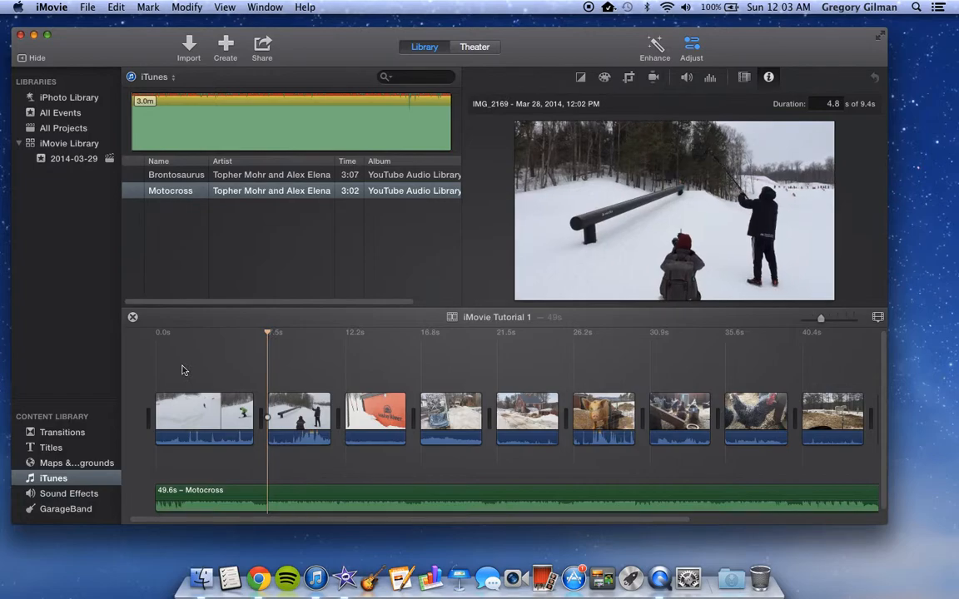
- Add a short fade-in at the start of the Motocross track and play the opening to hear it
{"action": "left_click", "coordinate": [303, 497]}
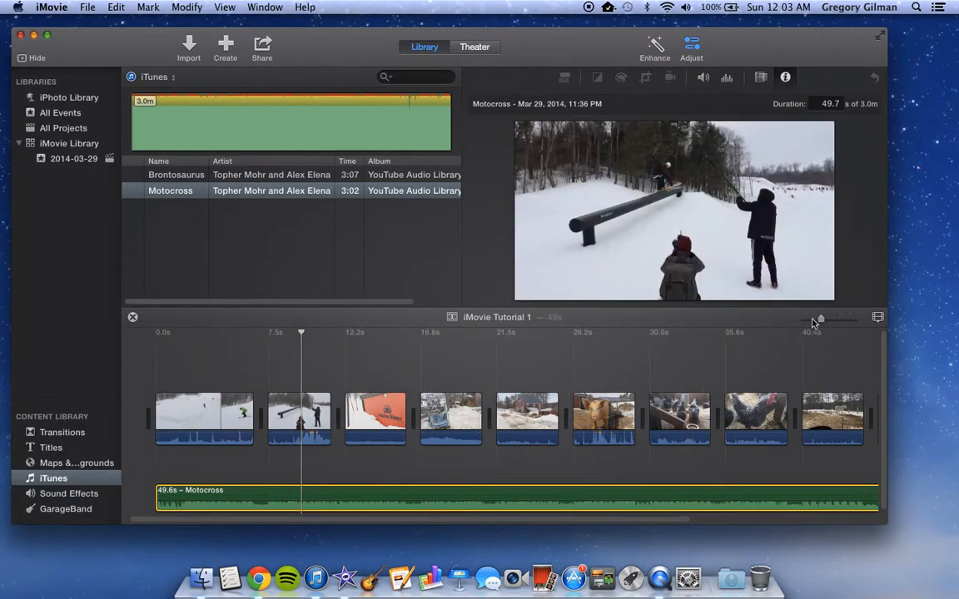
{"action": "left_click_drag", "start_coordinate": [821, 321], "coordinate": [839, 321]}
{"action": "left_click_drag", "start_coordinate": [367, 521], "coordinate": [234, 524]}
{"action": "left_click", "coordinate": [241, 498]}
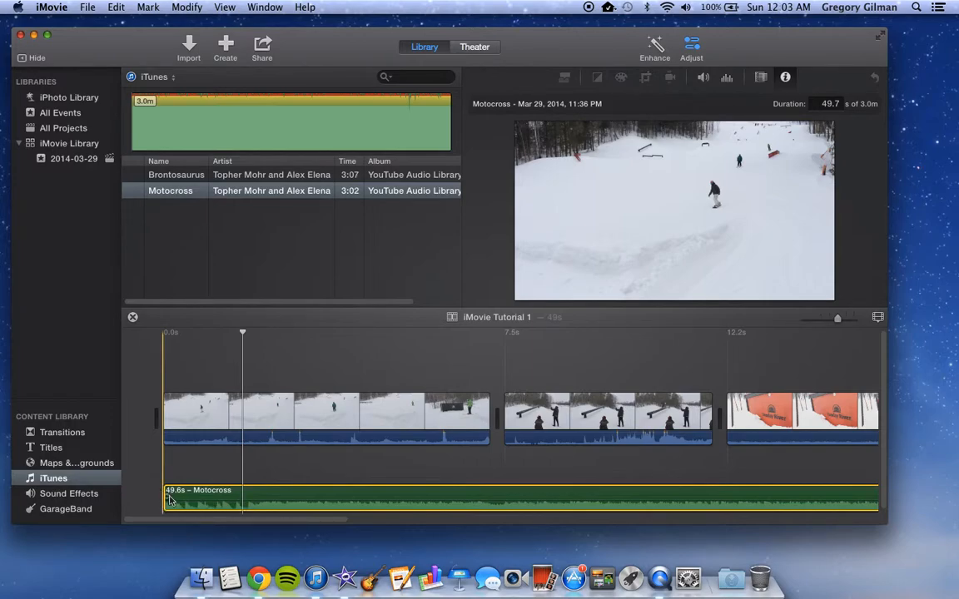
{"action": "left_click_drag", "start_coordinate": [165, 497], "coordinate": [172, 501]}
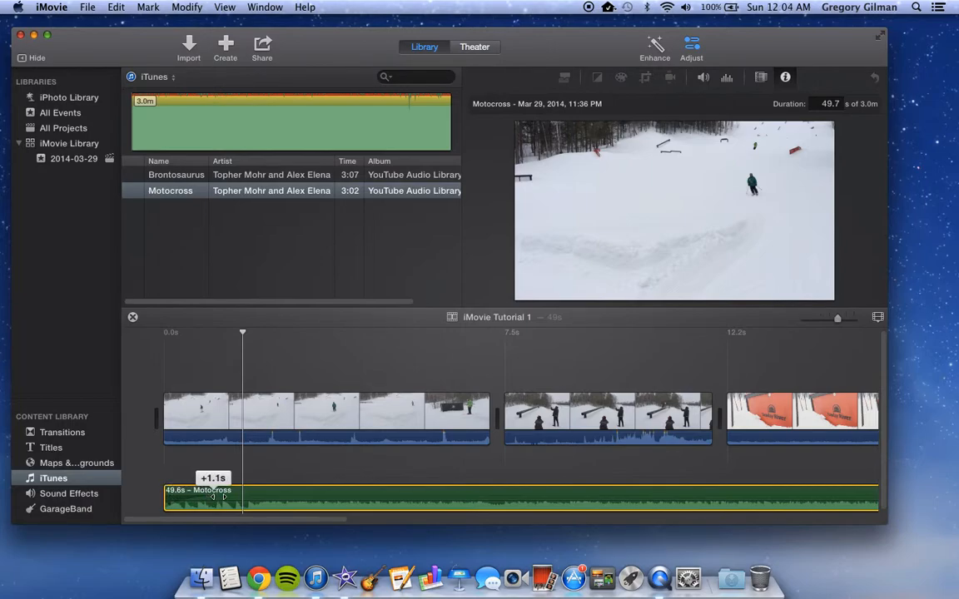
{"action": "mouse_move", "coordinate": [203, 496]}
{"action": "left_mouse_down"}
{"action": "mouse_move", "coordinate": [177, 495]}
{"action": "mouse_move", "coordinate": [191, 491]}
{"action": "left_mouse_up"}
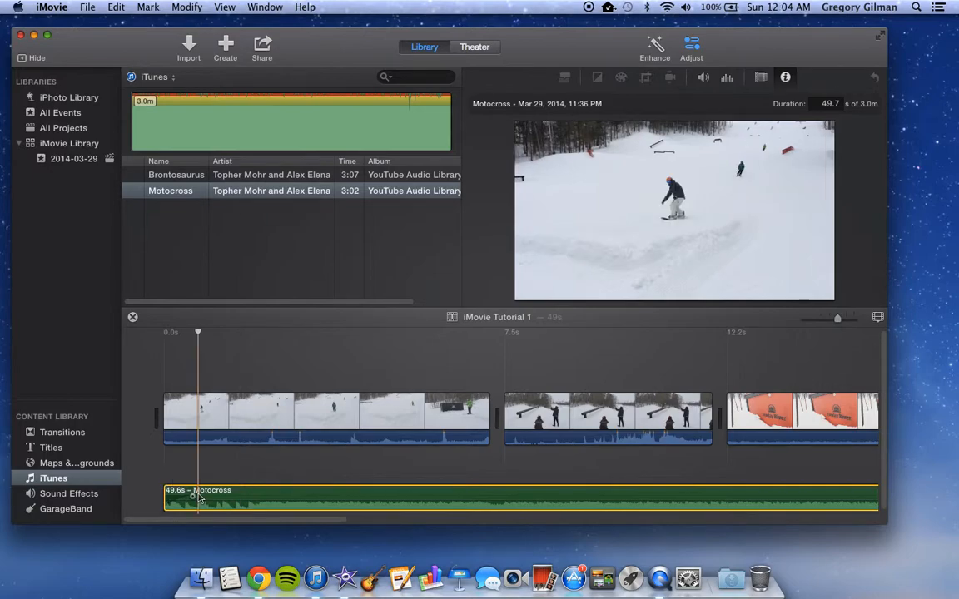
{"action": "left_click", "coordinate": [154, 349]}
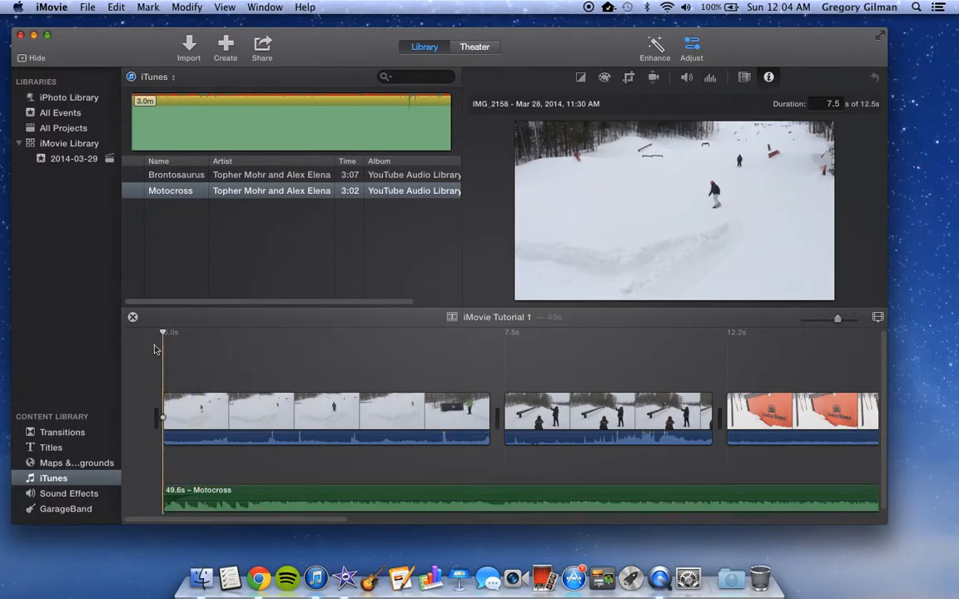
{"action": "key", "text": "space"}
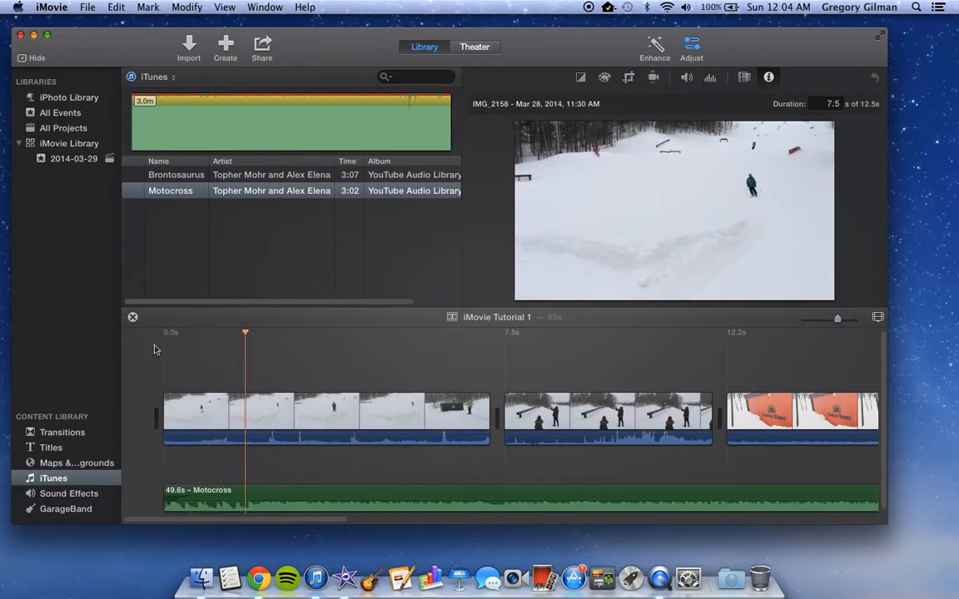
{"action": "key", "text": "space"}
- Try a longer fade-in on the Motocross track by playing the opening, and remove the fade-in
{"action": "left_click_drag", "start_coordinate": [165, 497], "coordinate": [279, 497]}
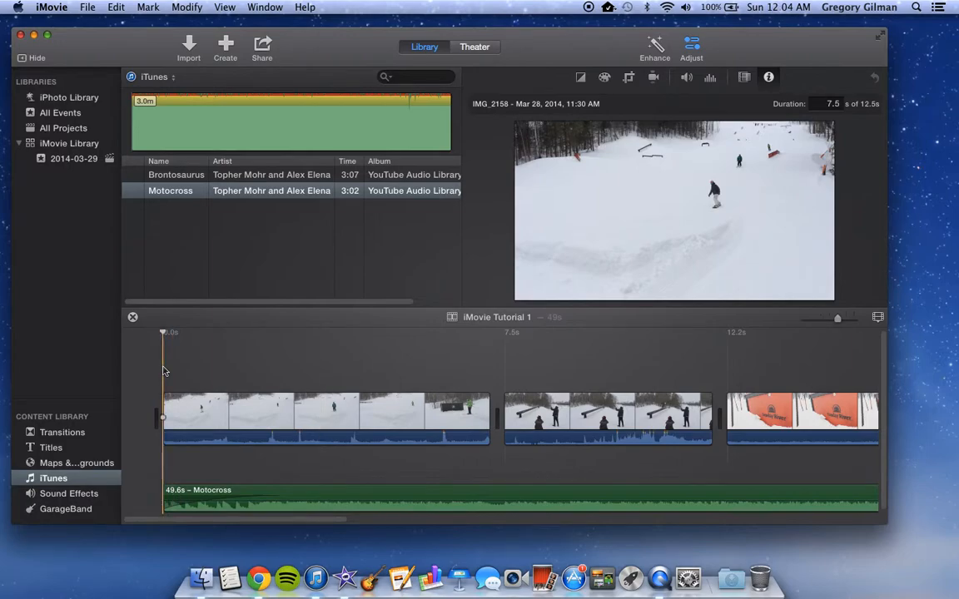
{"action": "key", "text": "space"}
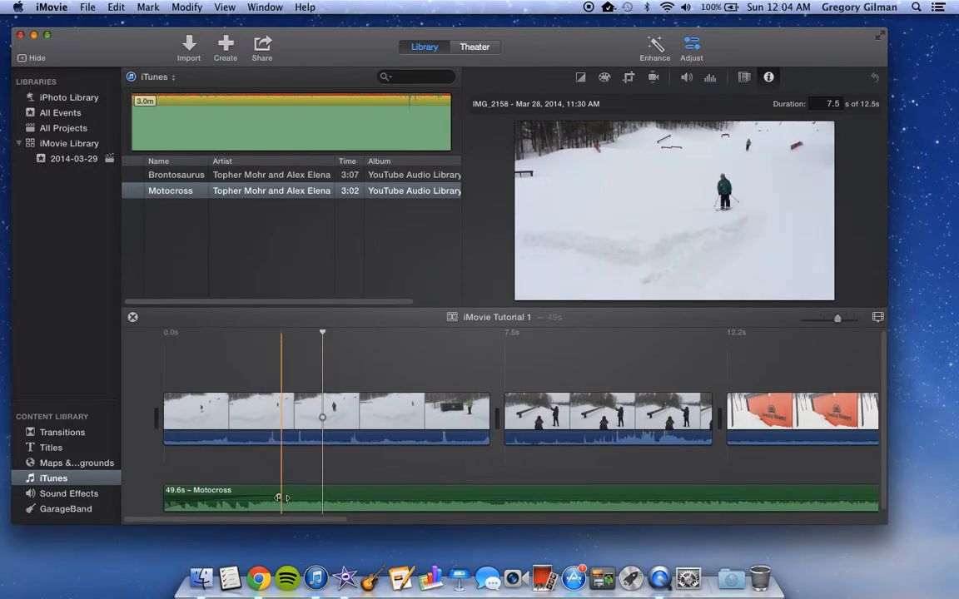
{"action": "left_click_drag", "start_coordinate": [273, 497], "coordinate": [164, 497]}
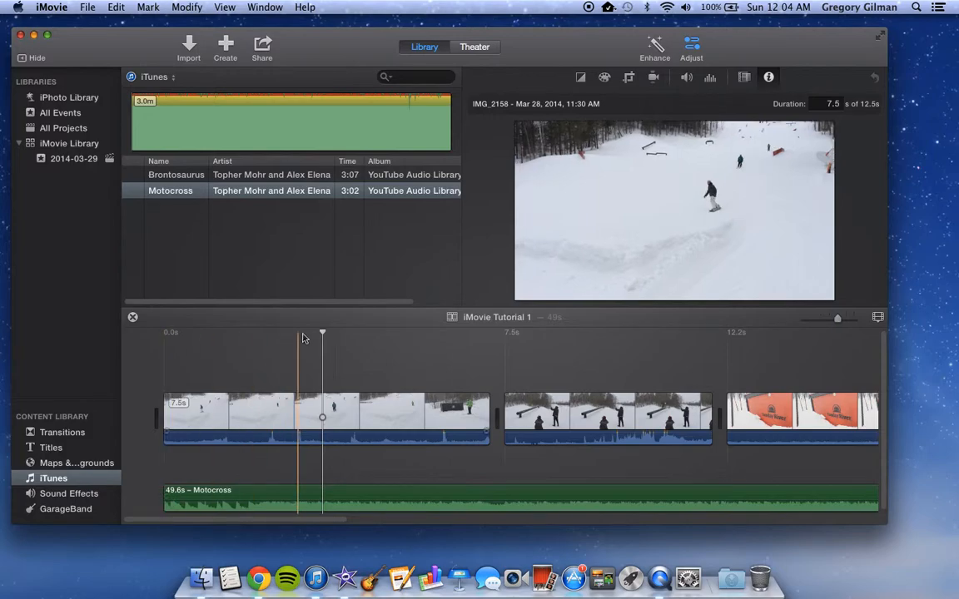